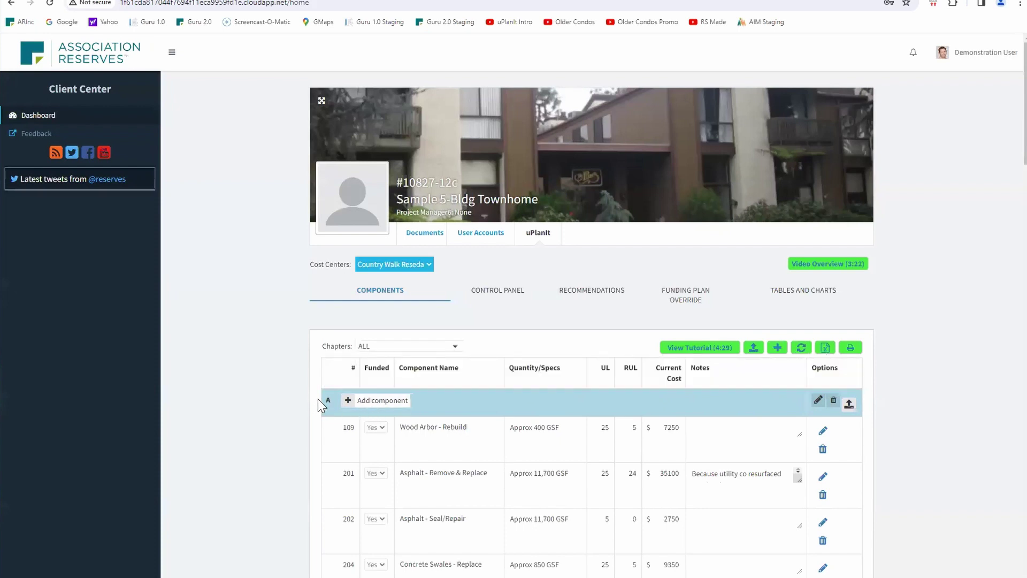
Rename component chapter A to "General Common Areas" and save the change
click(818, 400)
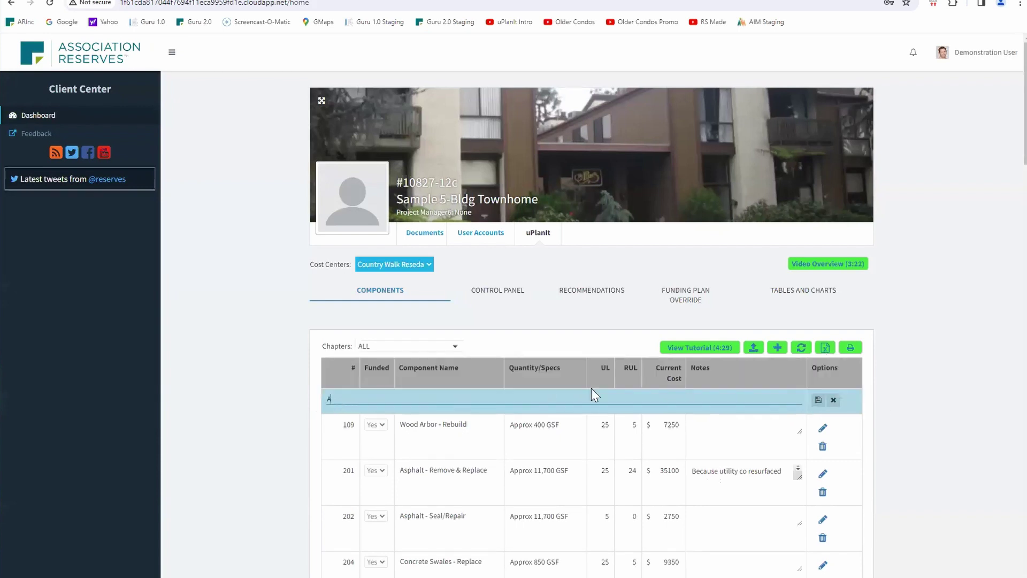
key(BackSpace)
text(General Common Areas)
click(818, 400)
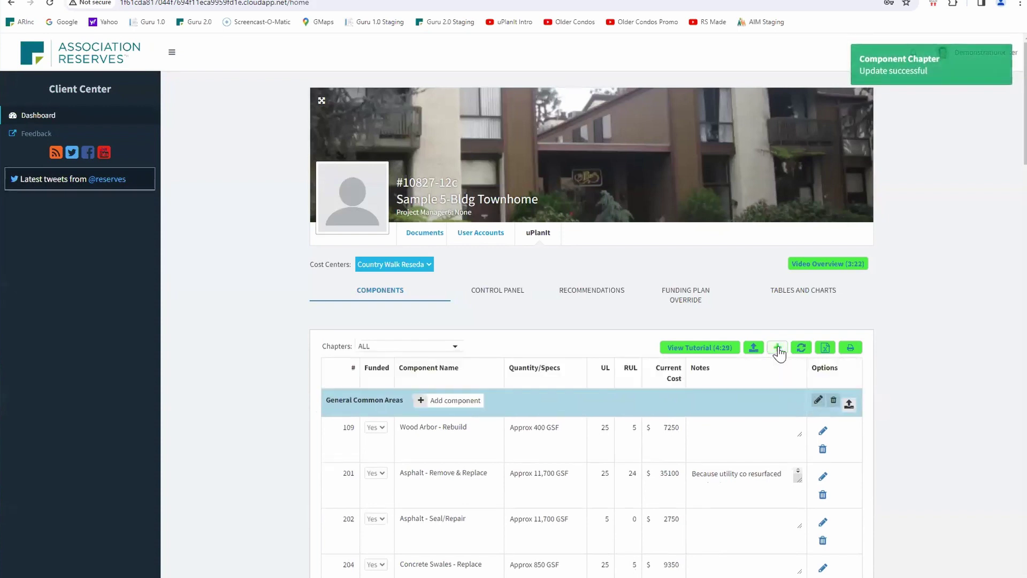
Add a new component chapter named "Recreation Areas" and save it
click(778, 349)
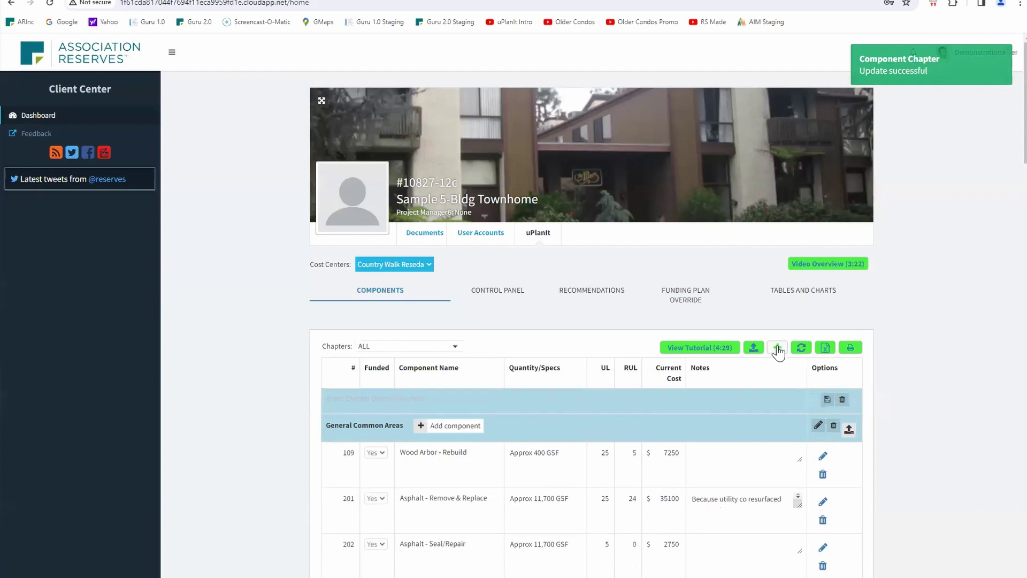
click(360, 397)
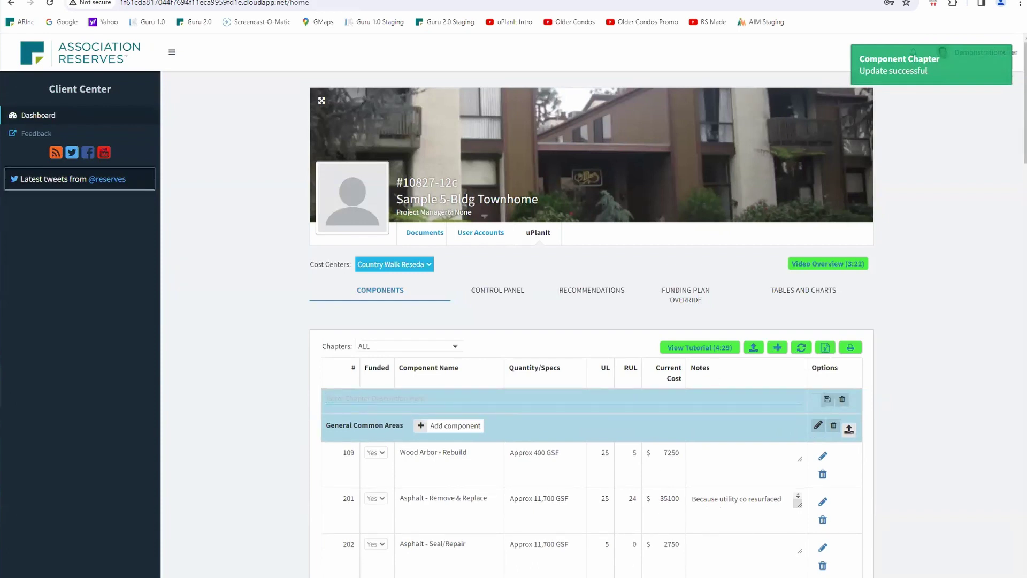
text(Recreation Areas)
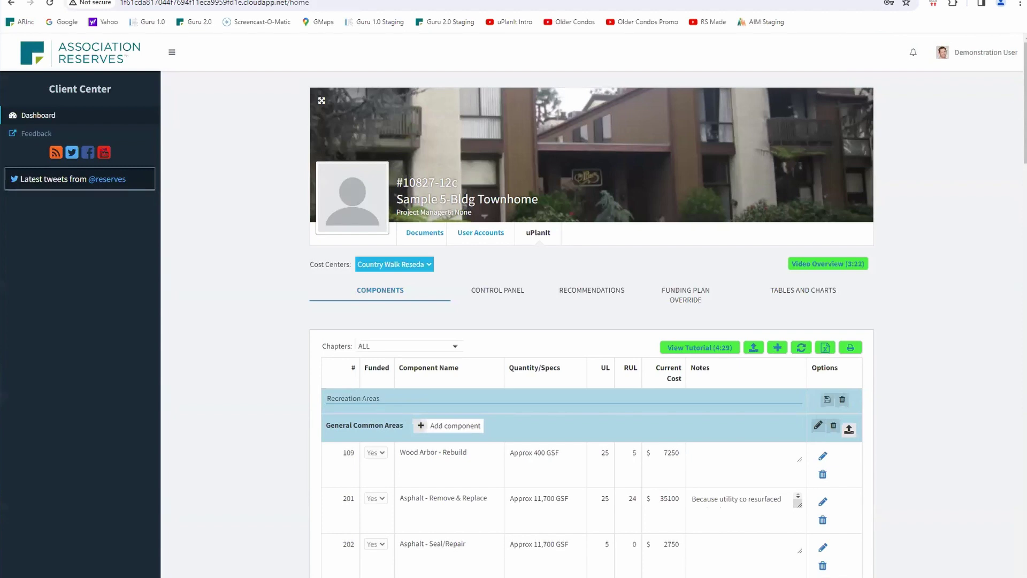
click(827, 399)
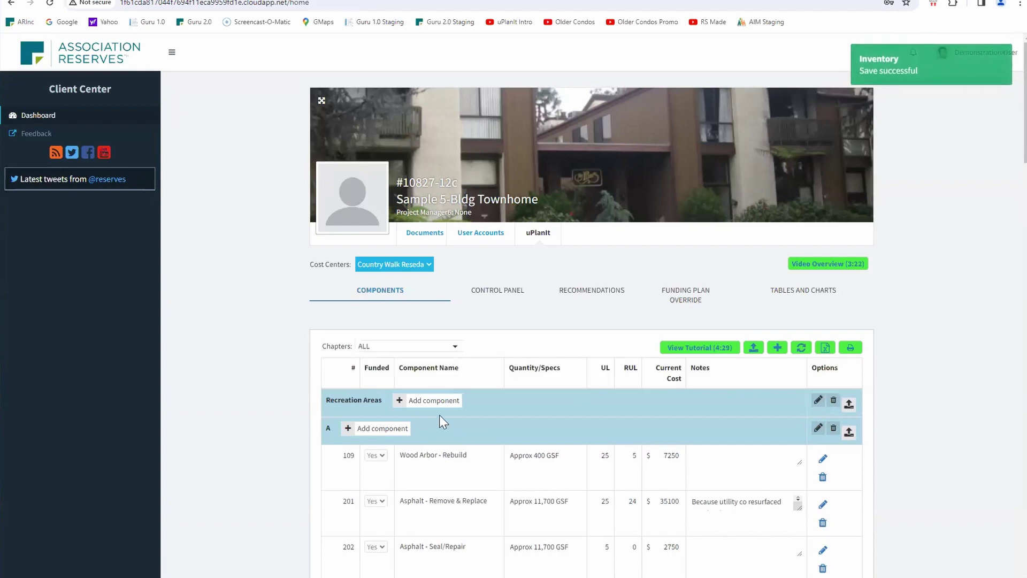
Add and save a component in Recreation Areas: "Tennis Court - Resurfac", quantity "(1) Std Size", useful life 8, current cost 7500
click(399, 401)
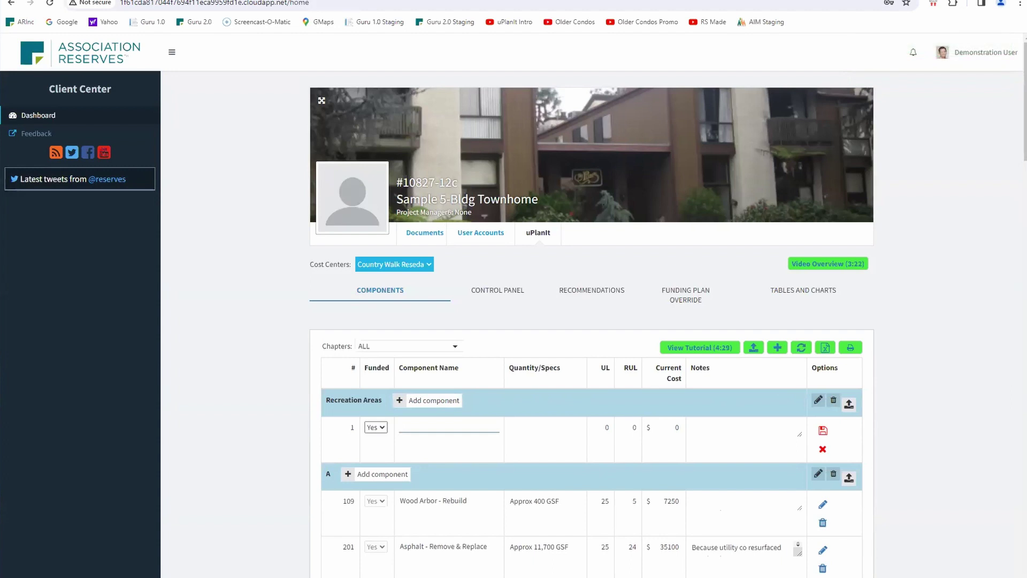
text(Tennis Court - Resurfac)
key(Tab)
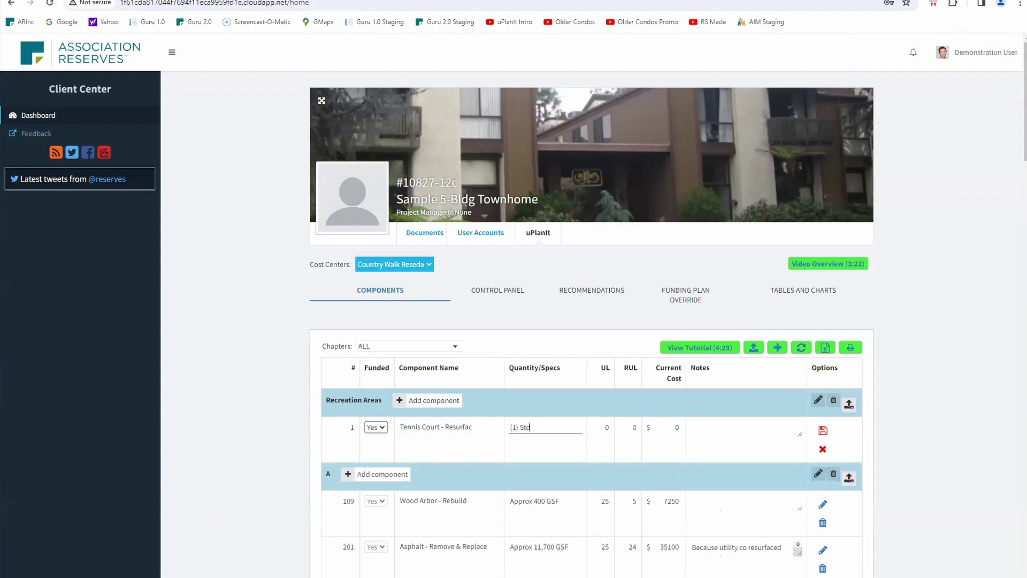
key(Tab)
key(Tab)
key(Tab)
text(75600)
key(Tab)
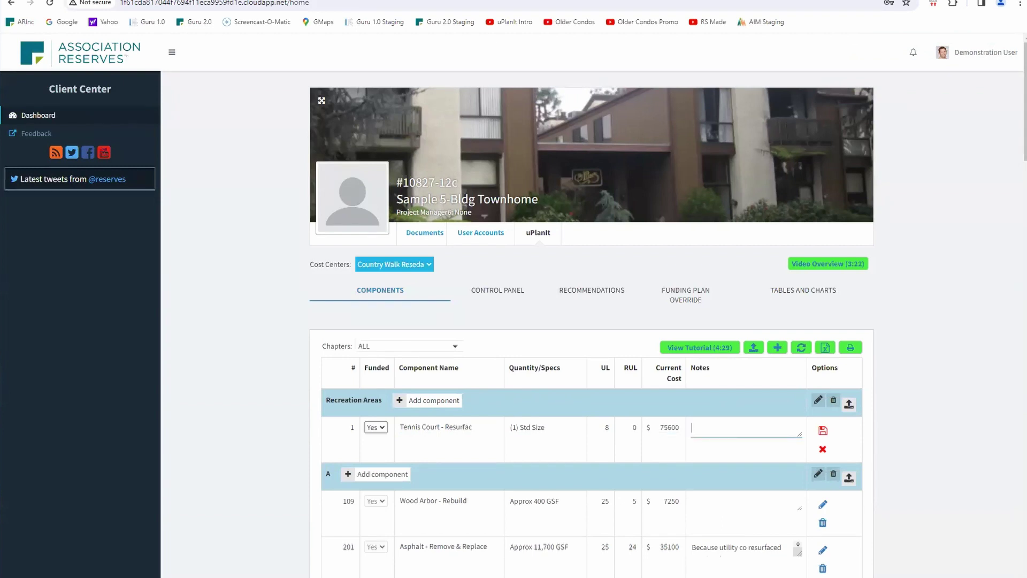
click(669, 427)
key(Tab)
click(822, 431)
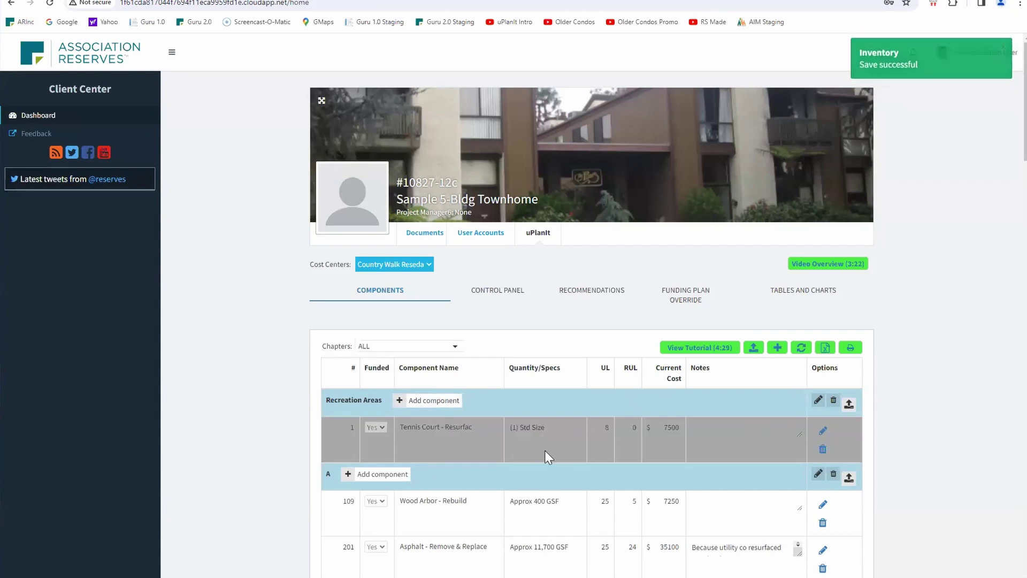
Correct the tennis court component's name to "Tennis Court - Resurface" and save it
click(822, 430)
click(478, 428)
text(e)
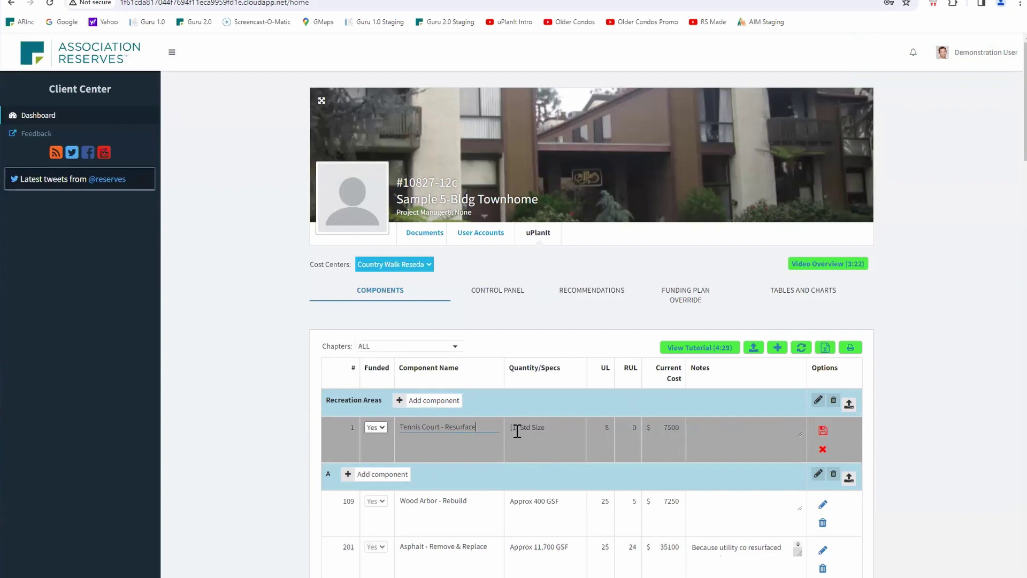
click(823, 431)
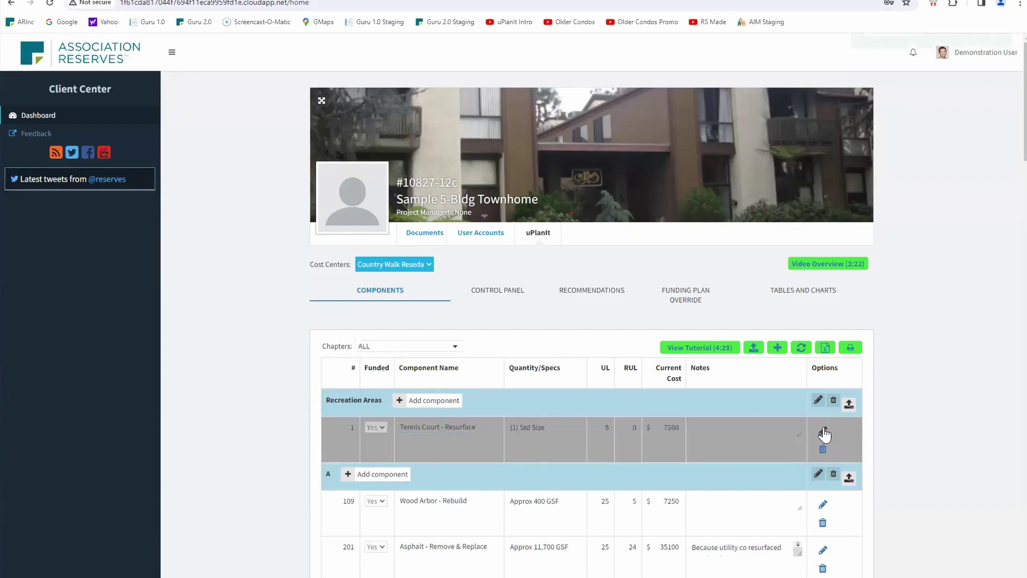
Switch to the uPlanIt Demo Blank property, open its uPlanIt component list and dismiss the access notice
scroll(913, 400, down, 2)
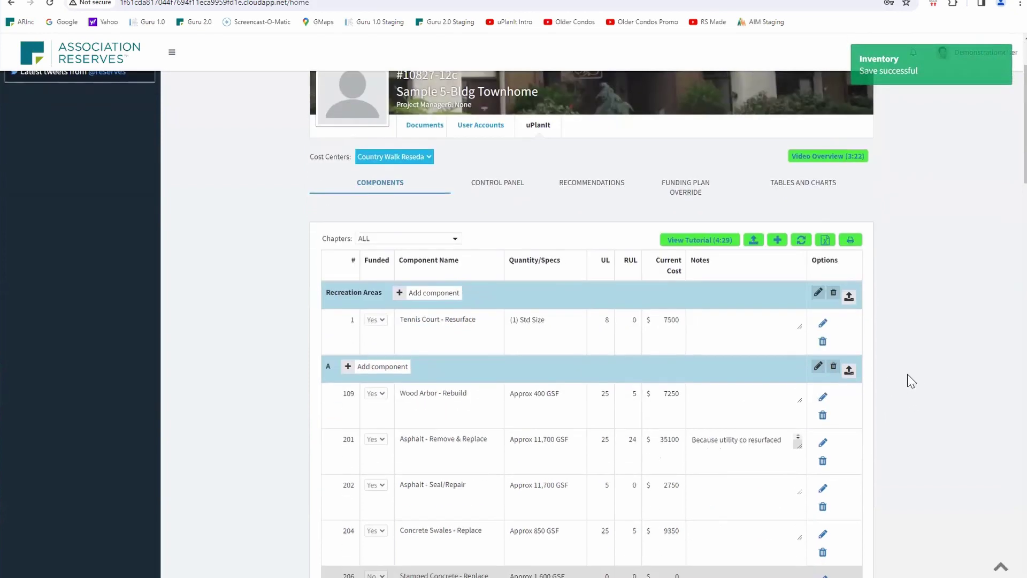
scroll(958, 284, up, 2)
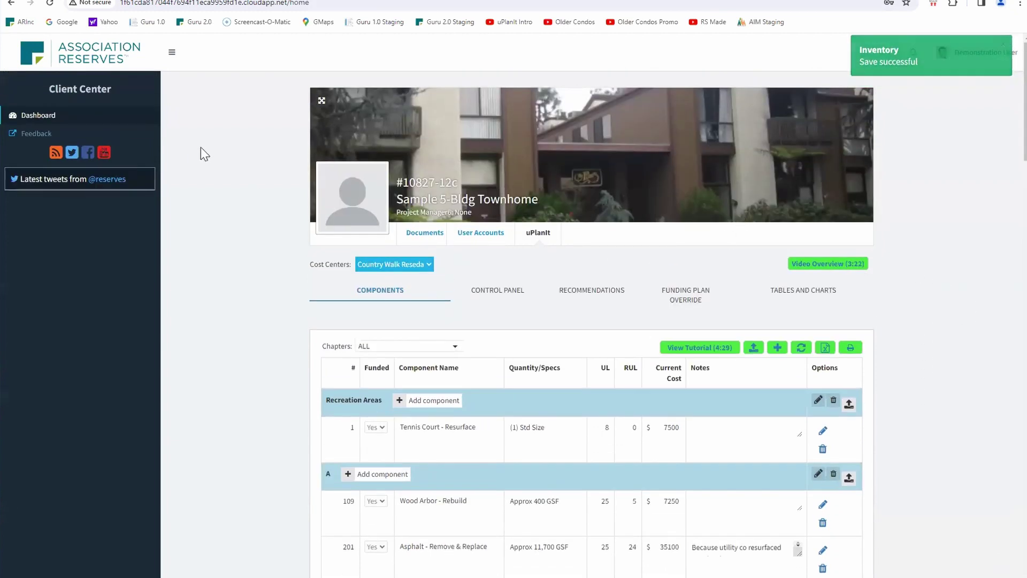
click(44, 117)
scroll(468, 321, down, 1)
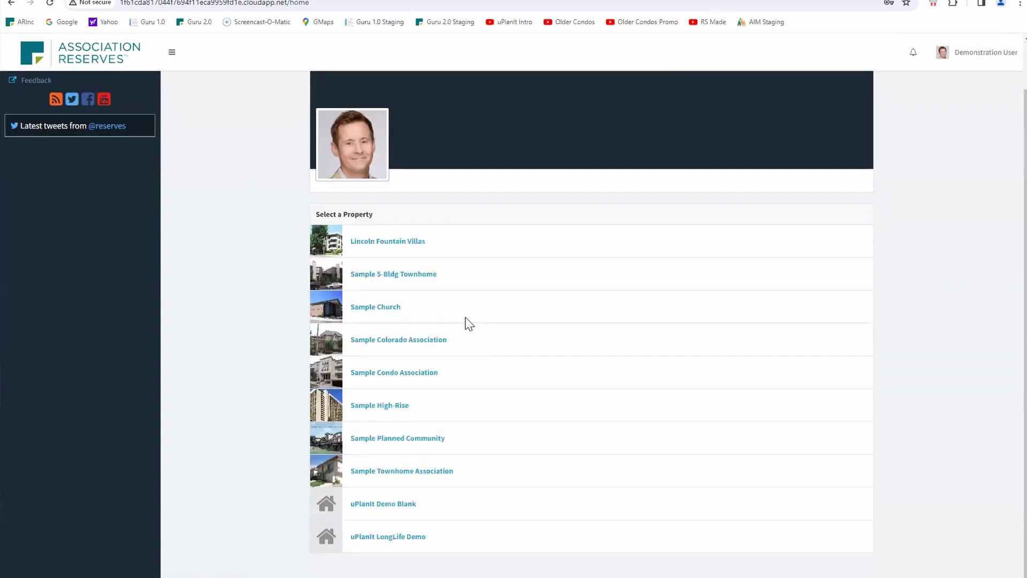
click(390, 509)
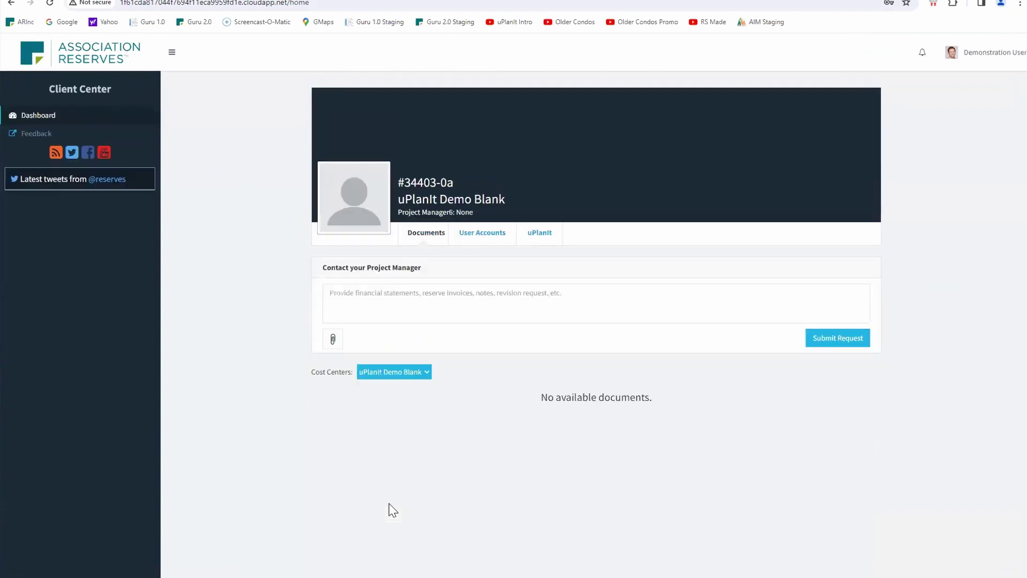
click(472, 235)
click(534, 233)
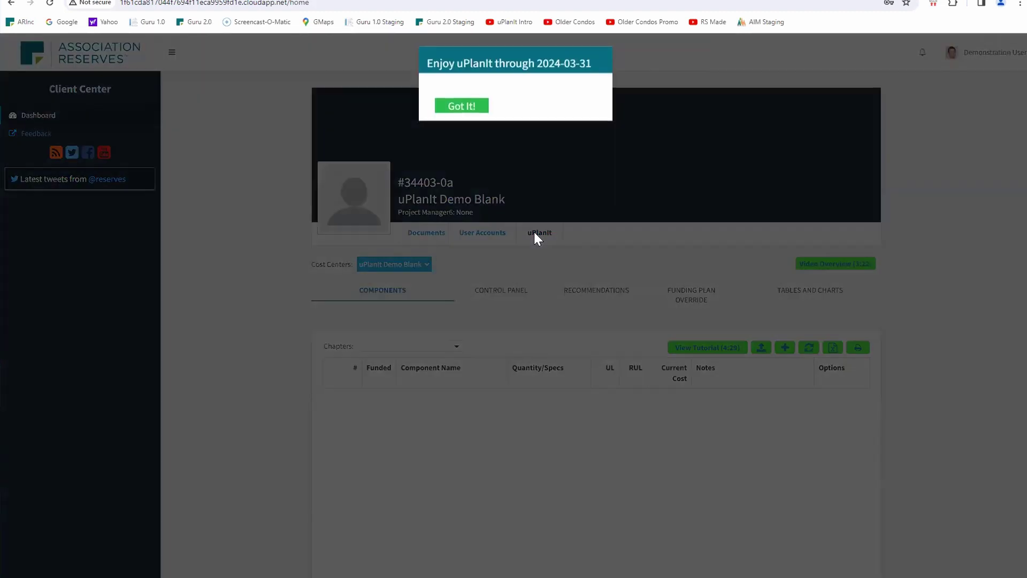
click(464, 106)
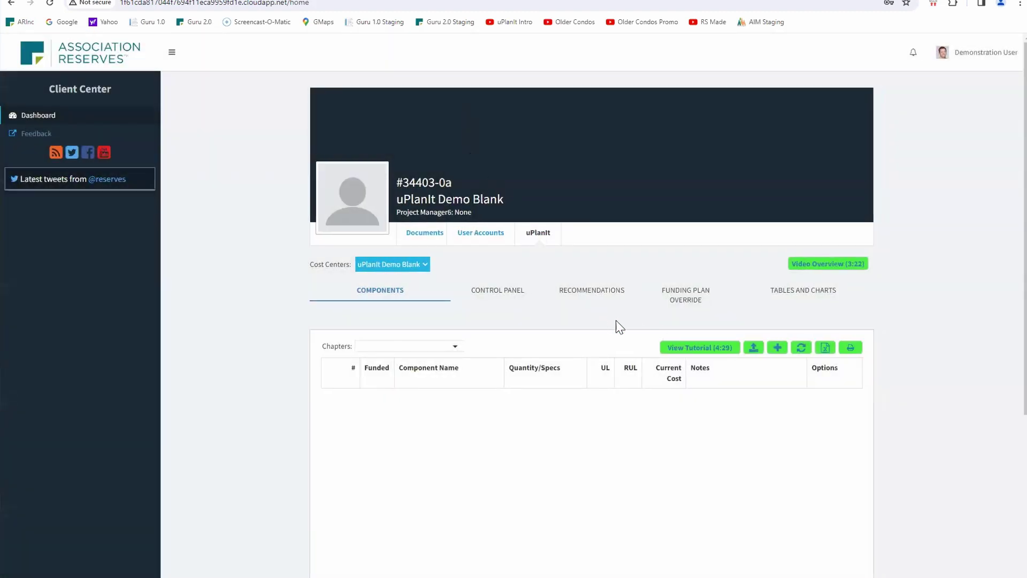
Upload Inventory Import FPDemo.xls from the Downloads folder into the component list, using the Append Components option
click(755, 351)
click(755, 351)
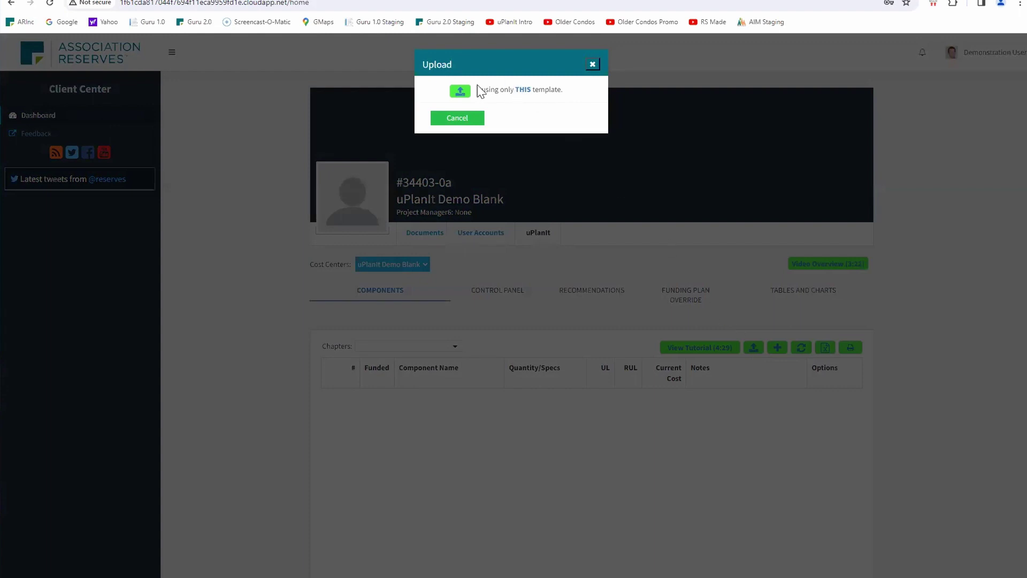
click(460, 96)
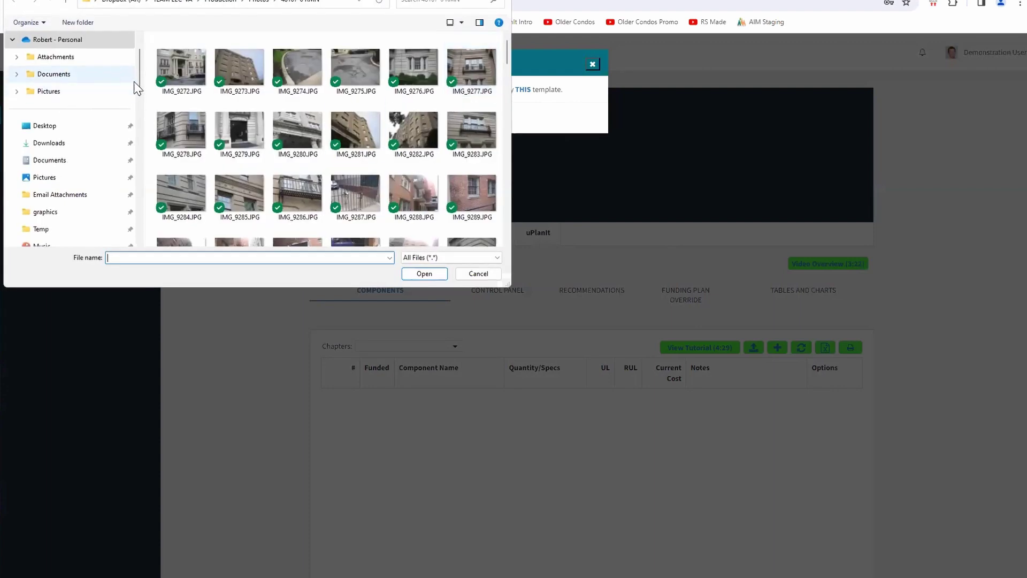
drag(139, 81, 139, 85)
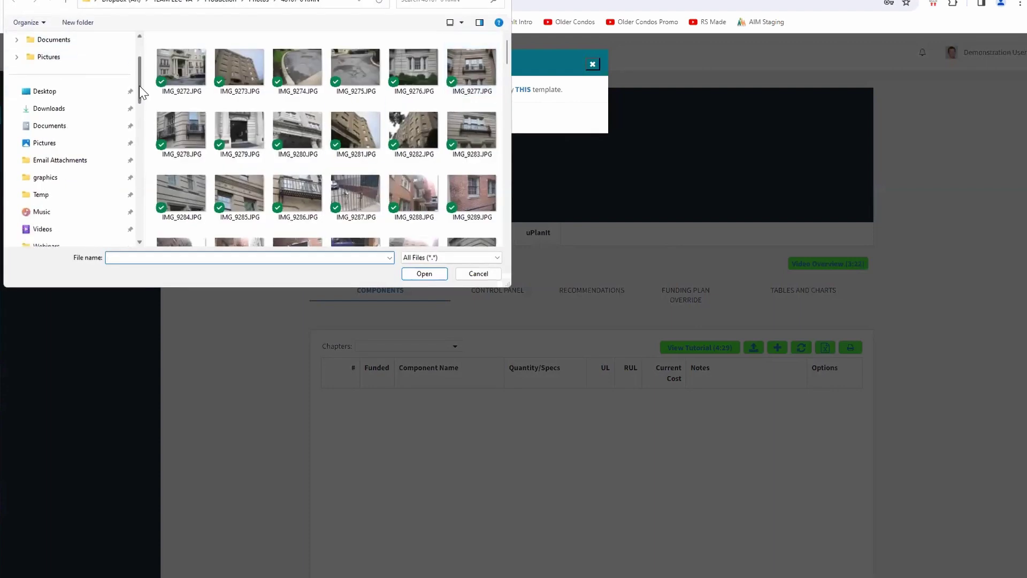
click(72, 113)
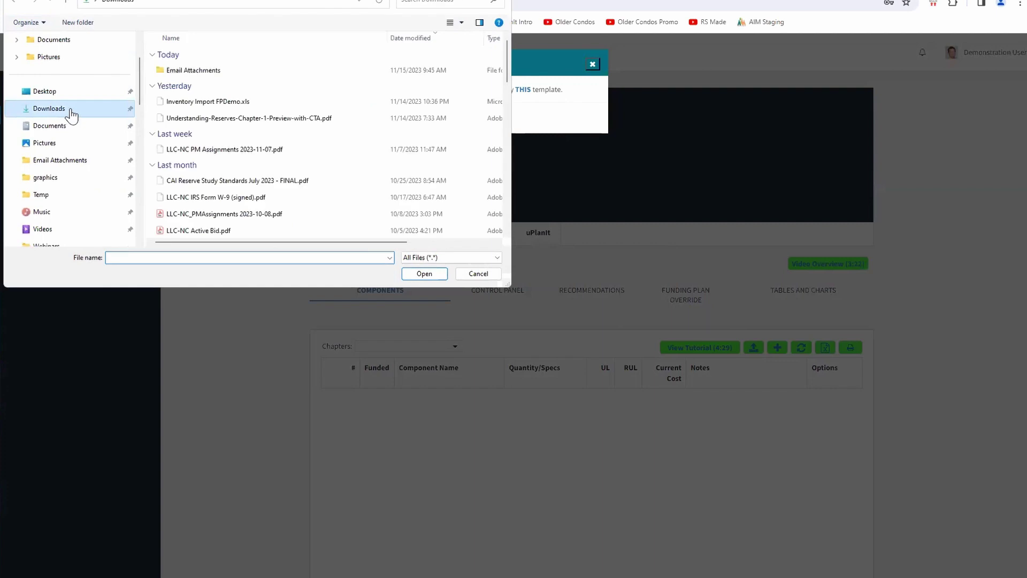
double_click(187, 103)
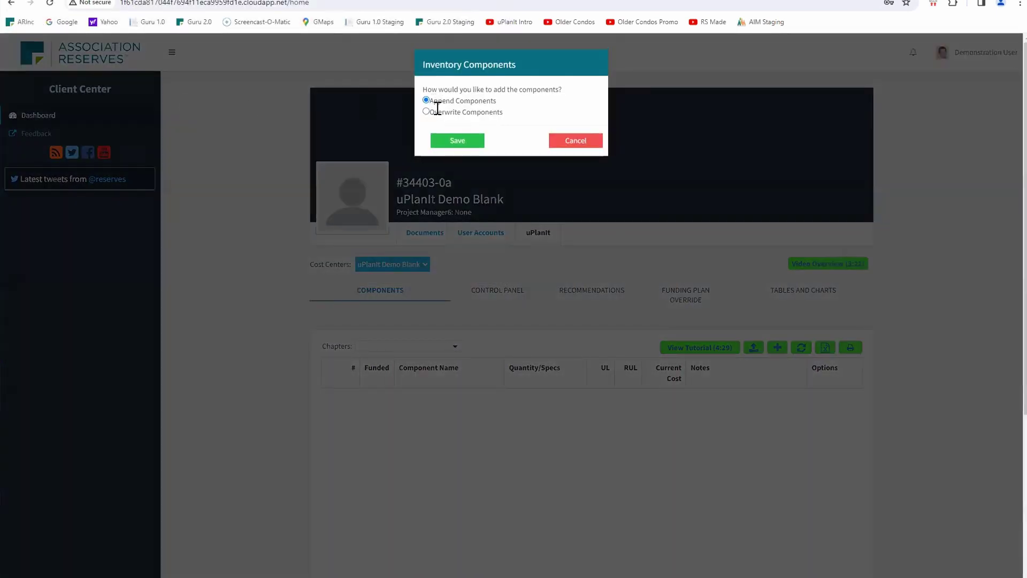
click(458, 142)
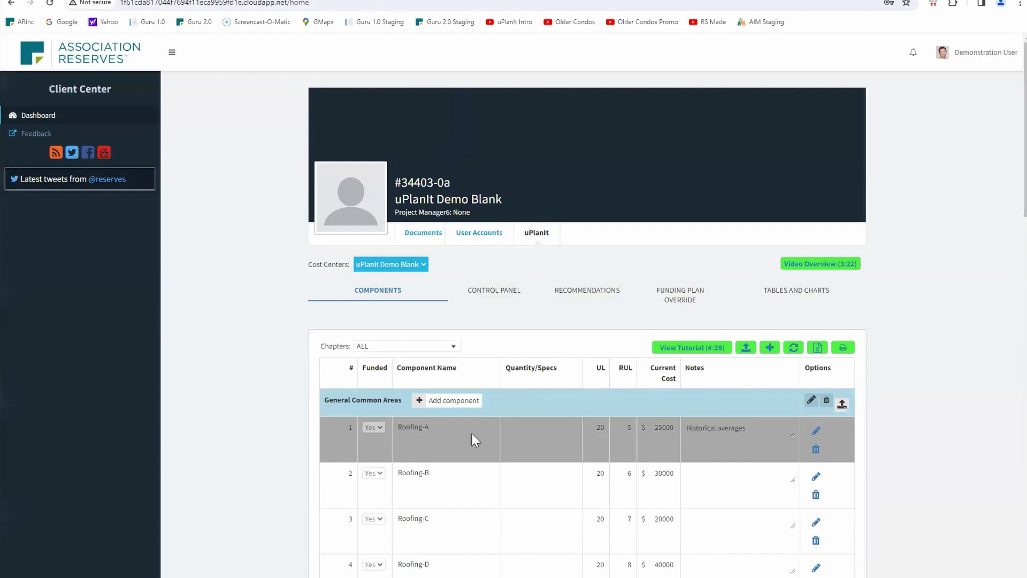
Examine the imported components from start to end, including their funded status, useful life, remaining life, costs and notes
scroll(397, 438, down, 1)
scroll(346, 363, down, 7)
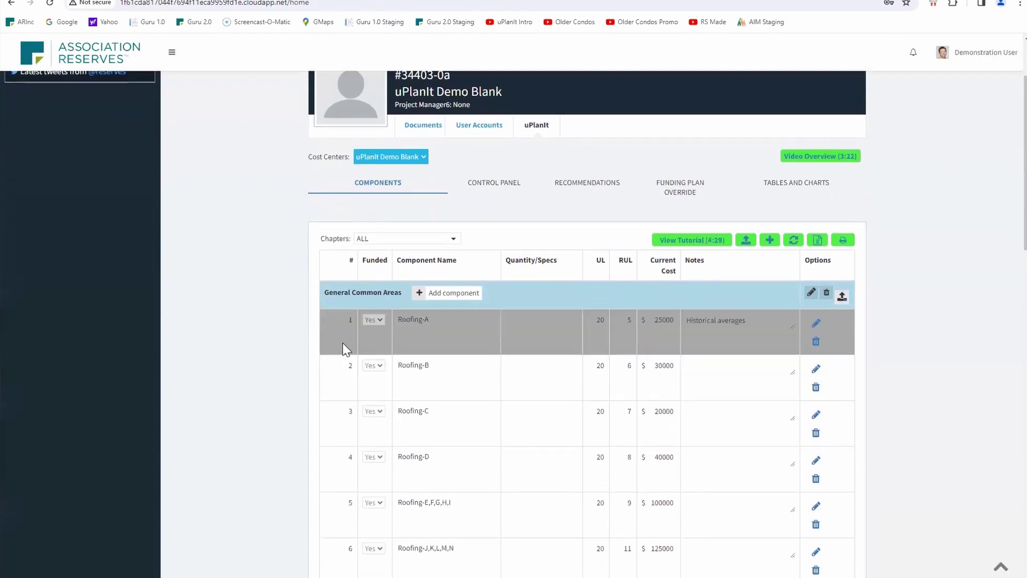
scroll(348, 381, down, 14)
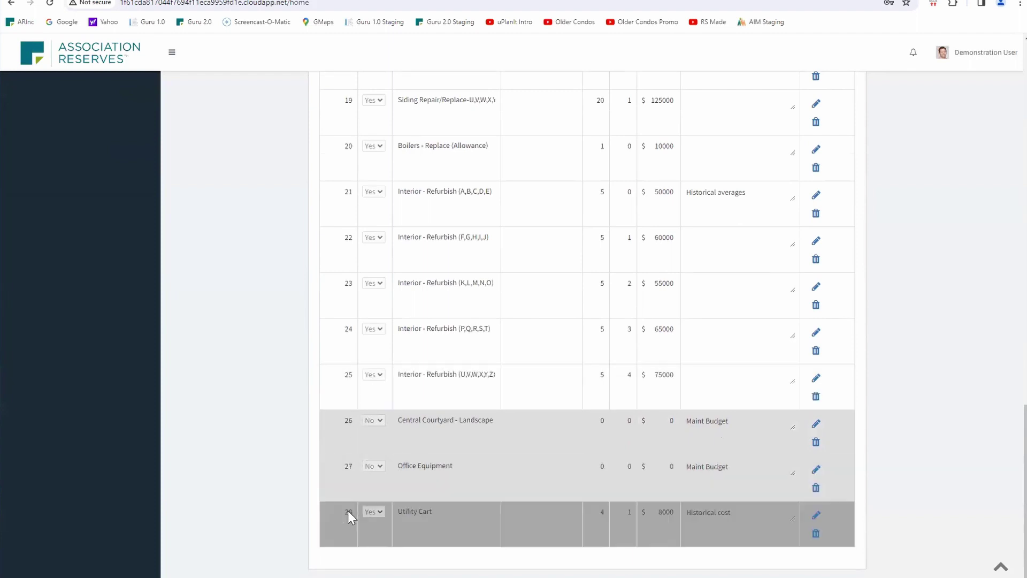
scroll(525, 403, up, 11)
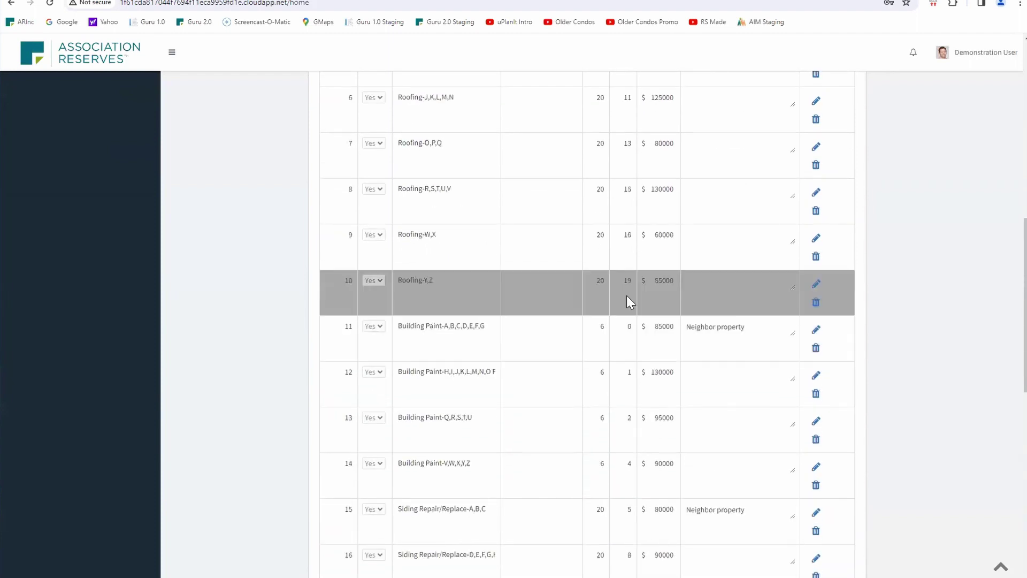
scroll(482, 244, up, 9)
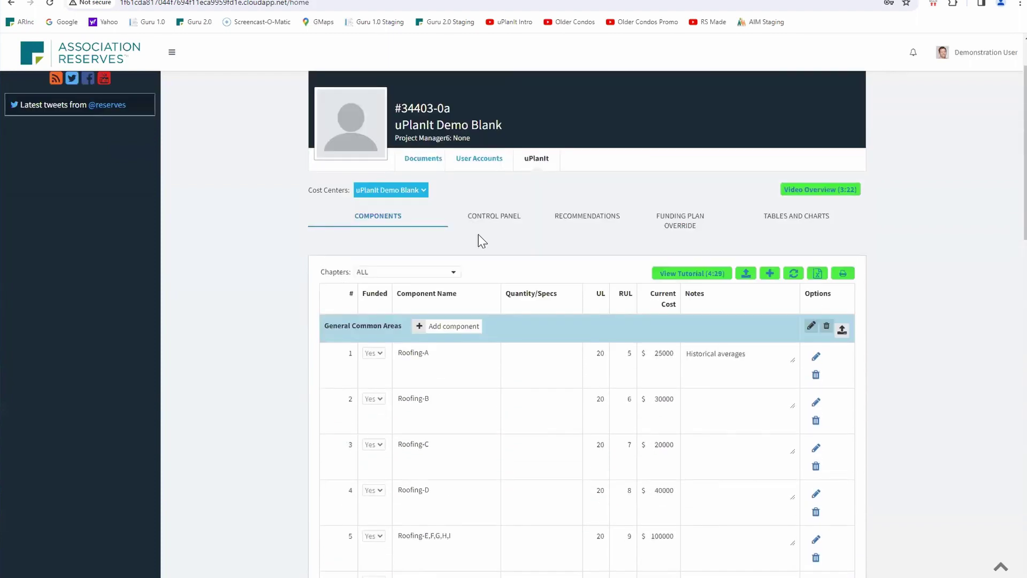
scroll(464, 417, down, 3)
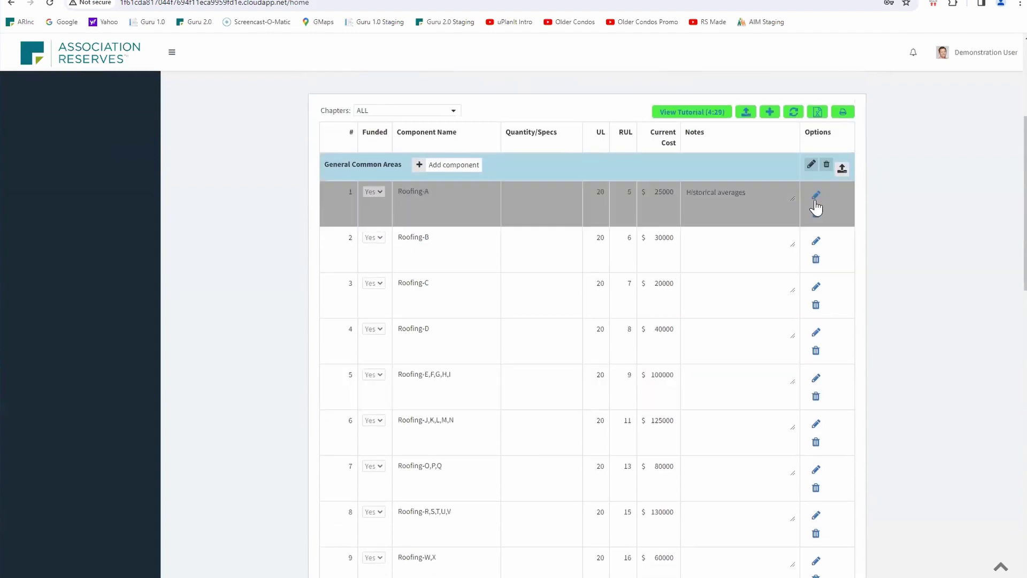
scroll(714, 426, down, 4)
scroll(707, 426, down, 13)
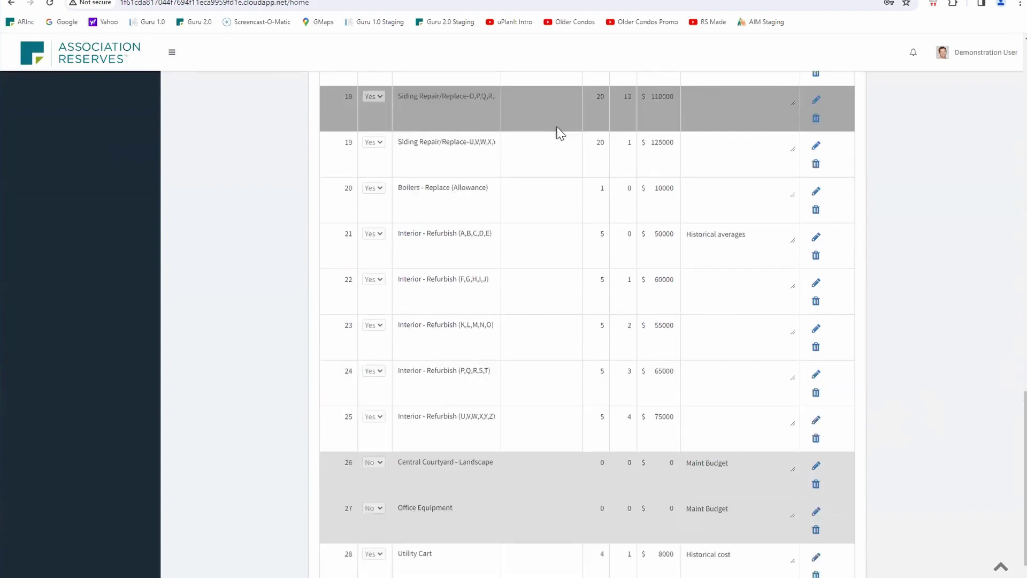
scroll(567, 153, up, 15)
scroll(573, 152, up, 5)
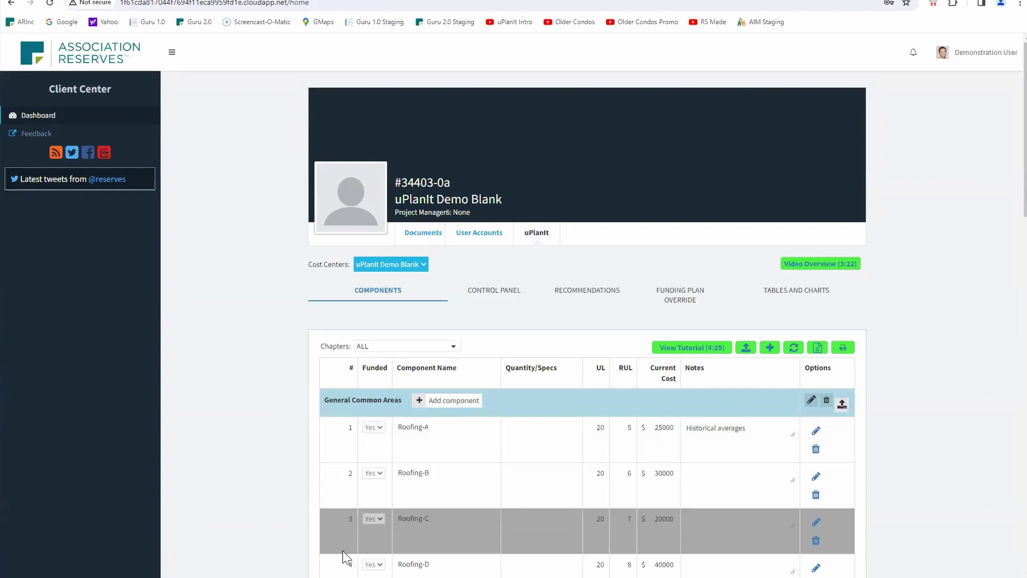
scroll(345, 535, down, 5)
scroll(685, 390, up, 5)
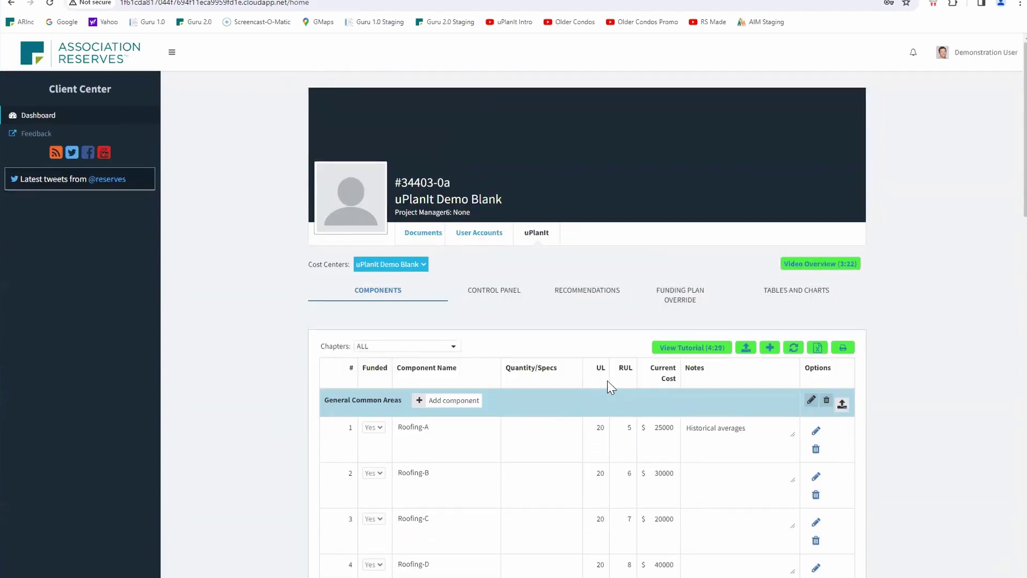
Reset the uPlanIt Demo Blank component list to its original data and return to the property selection
click(794, 347)
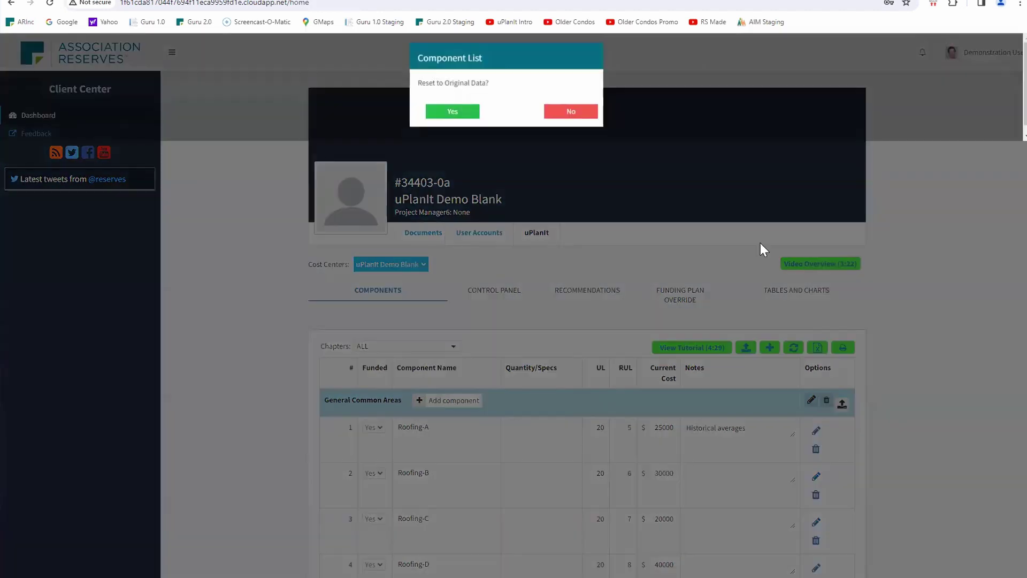
click(464, 119)
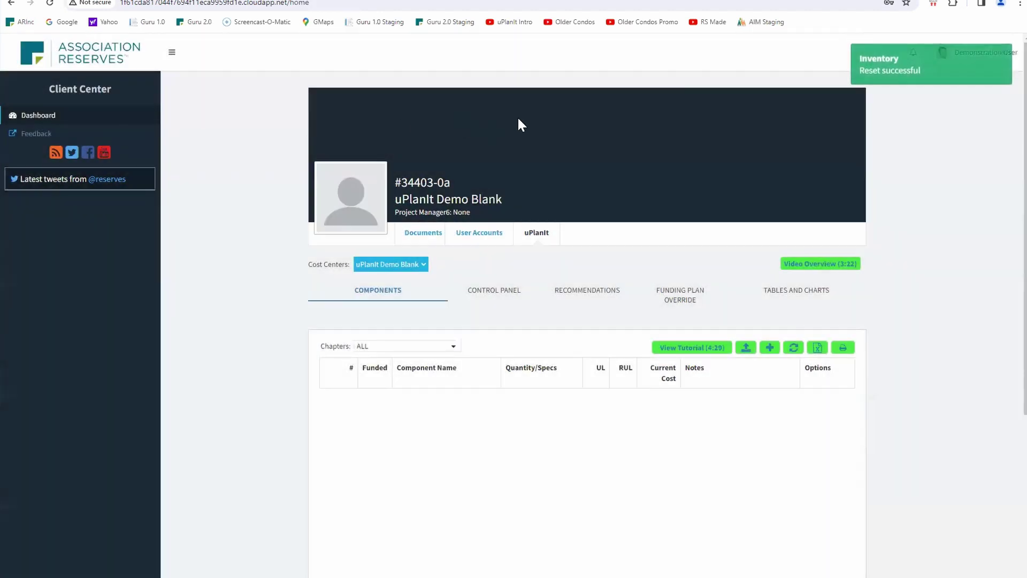
click(37, 116)
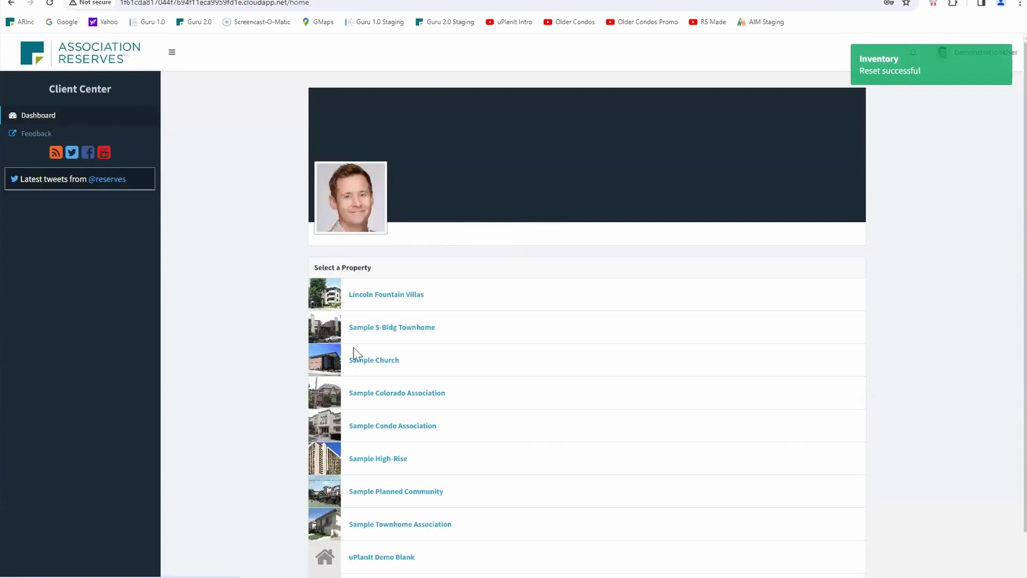
Switch to the Sample 5-Bldg Townhome property, open its uPlanIt component list and dismiss the access notice
click(399, 328)
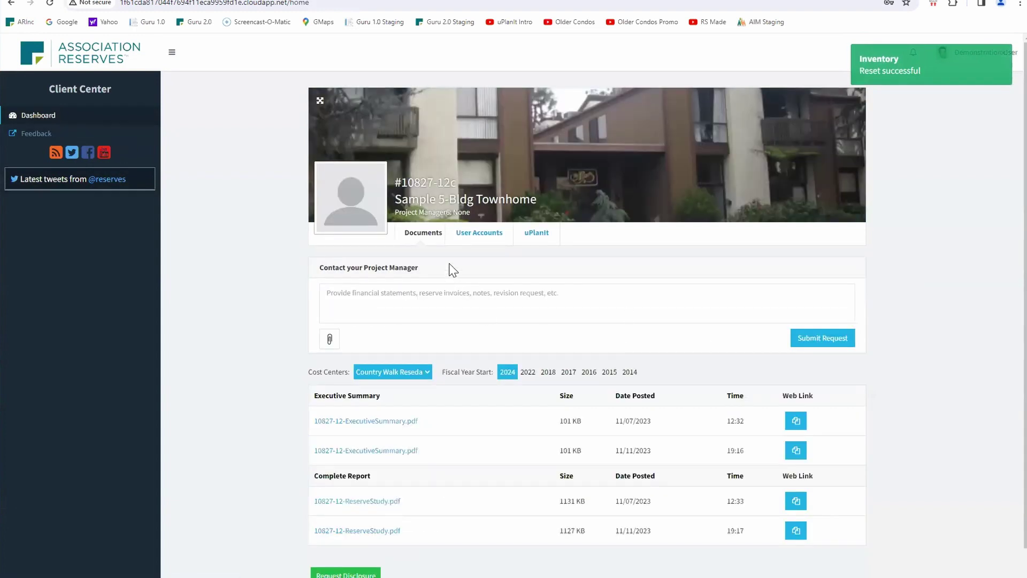
click(536, 234)
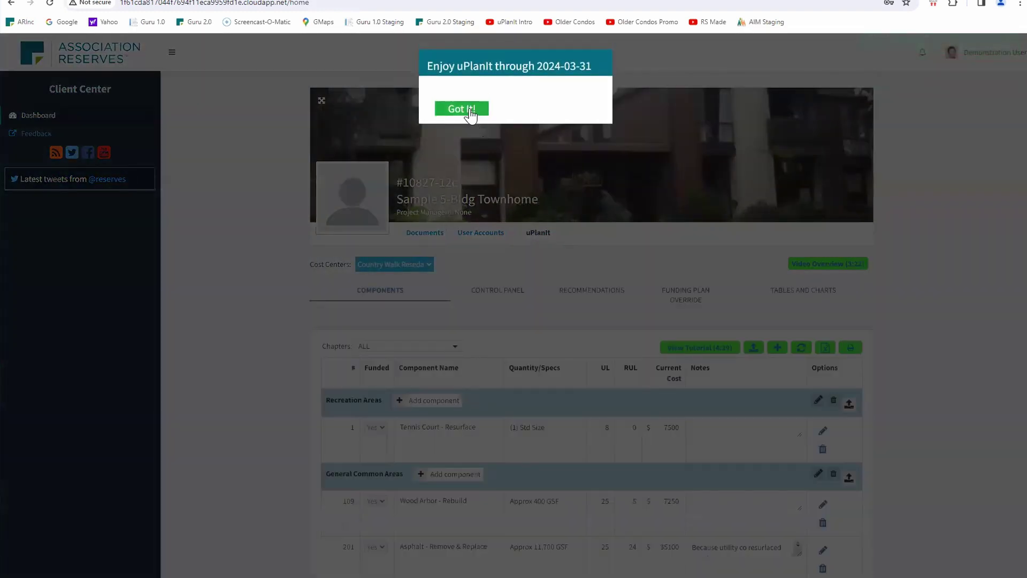
click(464, 107)
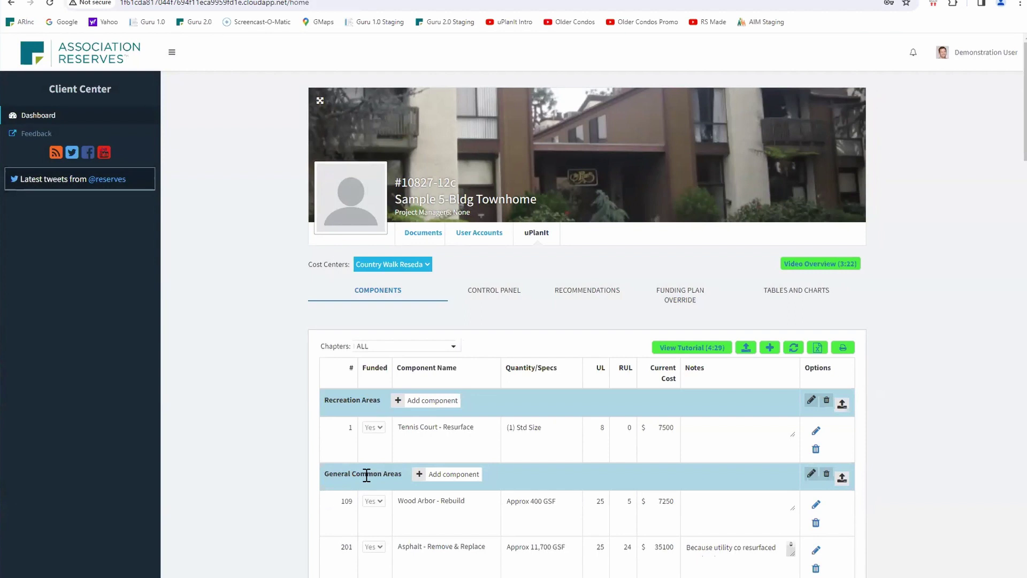
Upload Inventory Import FPDemo.xls from the Downloads folder into the townhome's component list with the Append Components option
click(746, 348)
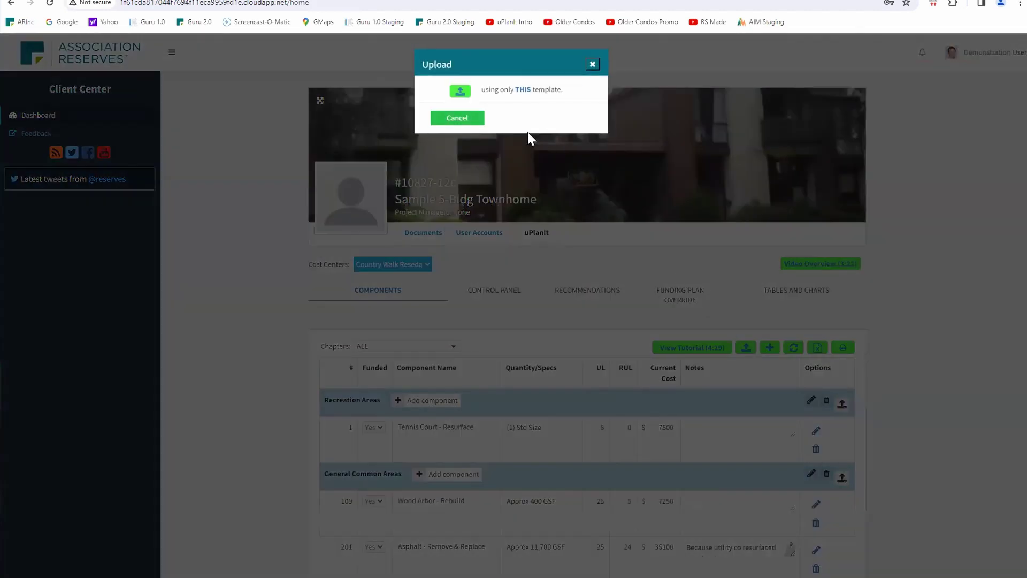
click(464, 95)
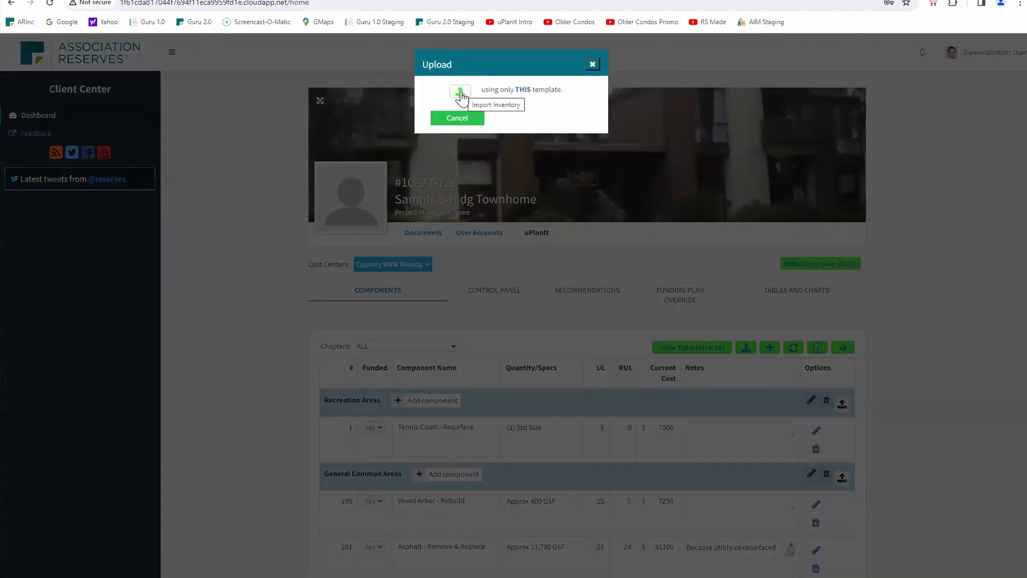
click(460, 94)
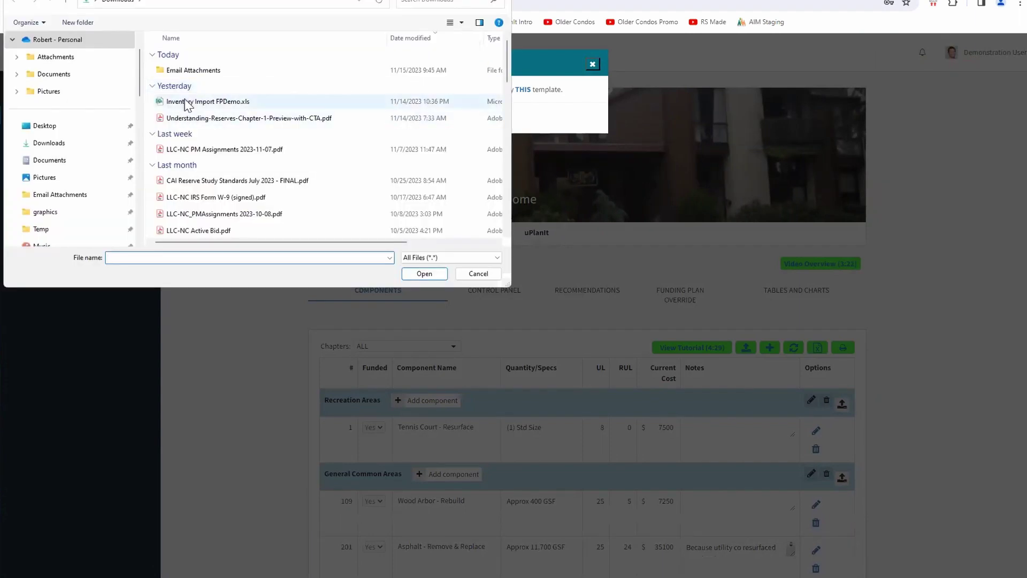
double_click(185, 101)
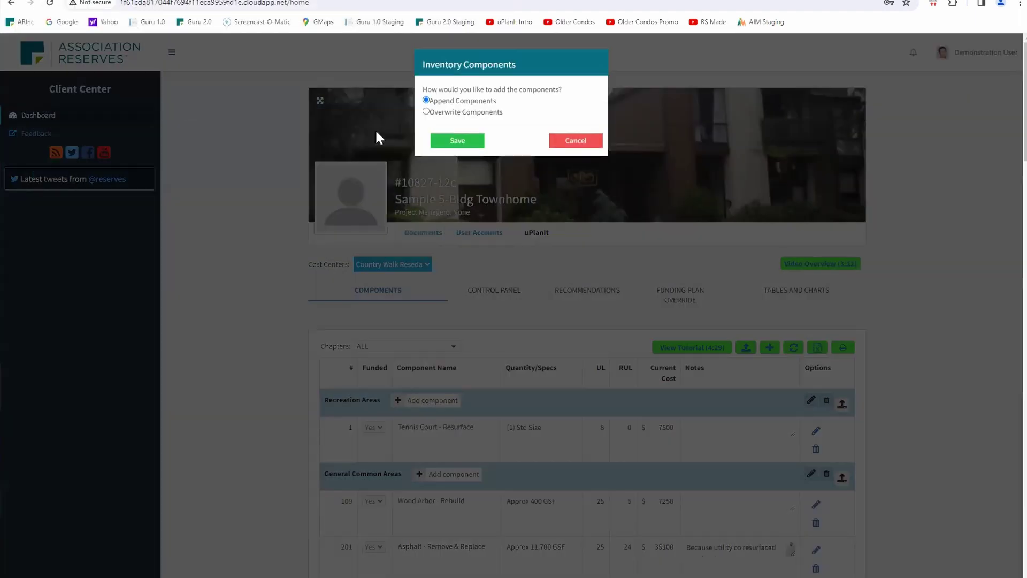
click(451, 141)
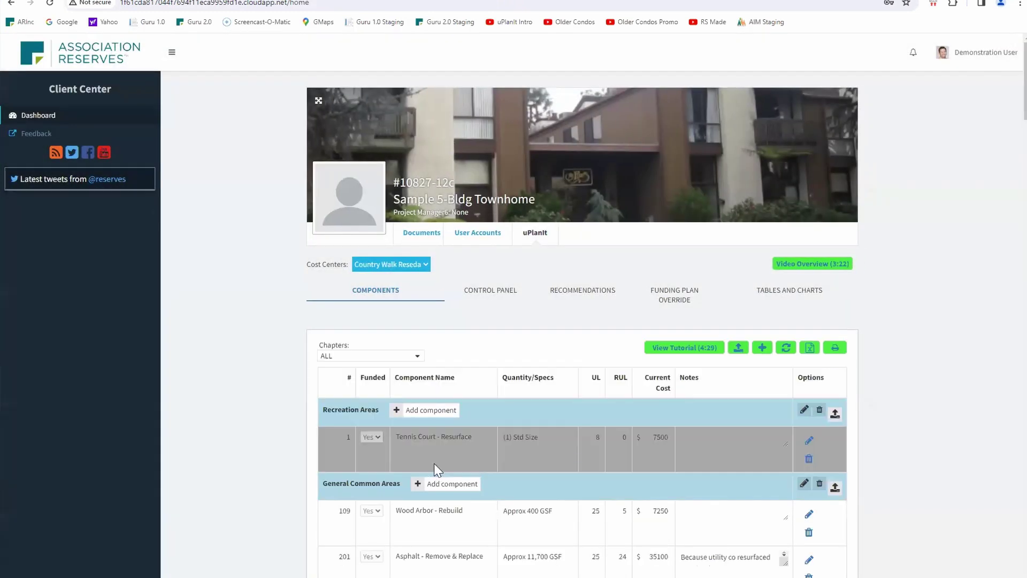
Examine the townhome's combined component list, comparing the existing components with those appended under the second General Common Areas chapter
scroll(438, 443, down, 10)
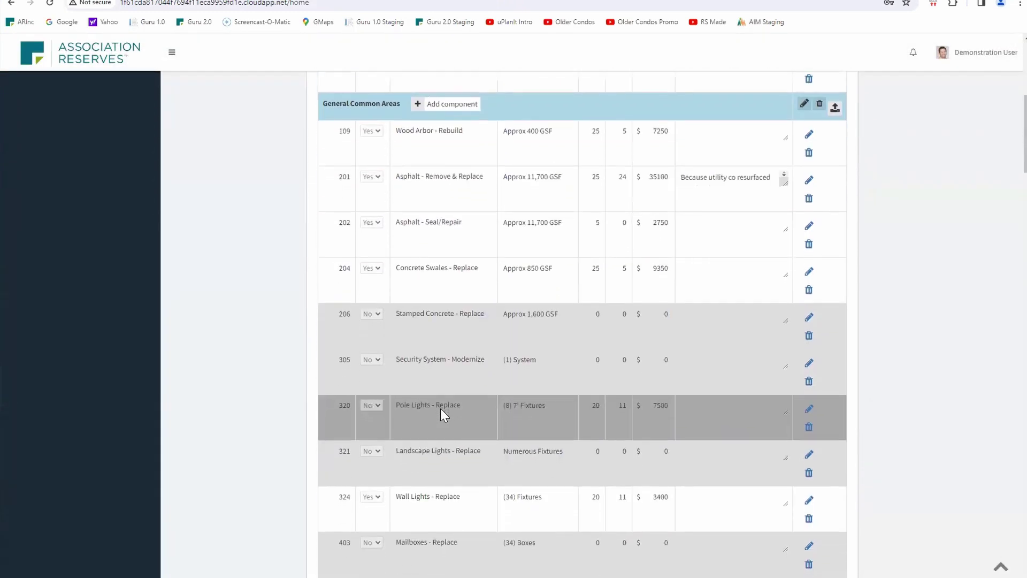
scroll(441, 408, down, 20)
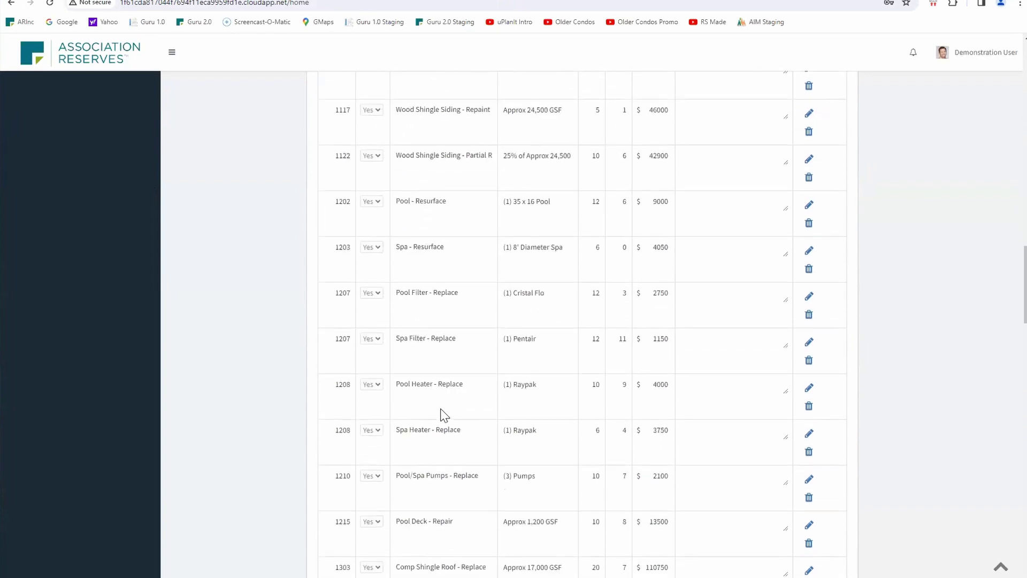
scroll(443, 412, down, 11)
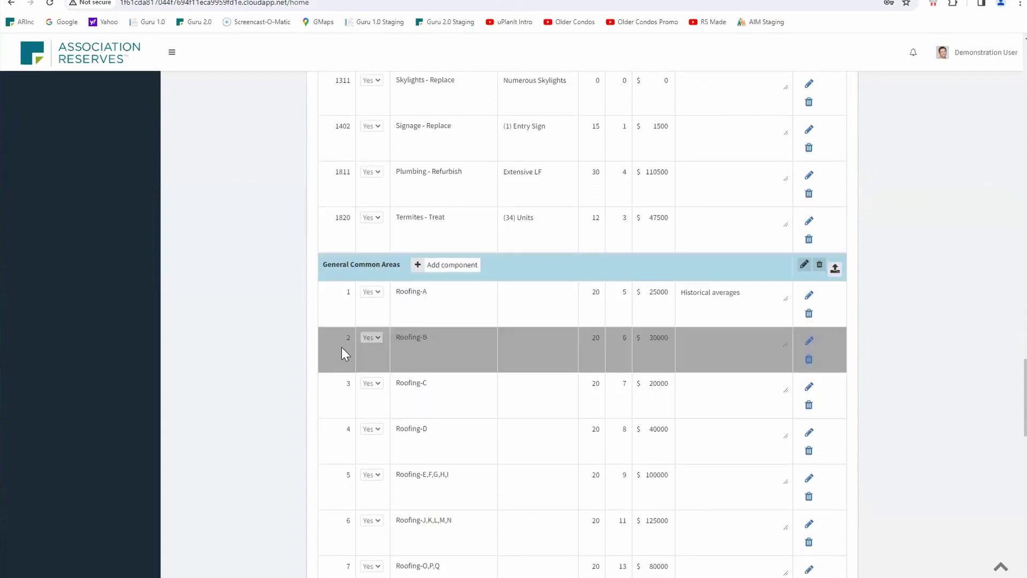
scroll(351, 495, down, 2)
scroll(351, 494, down, 15)
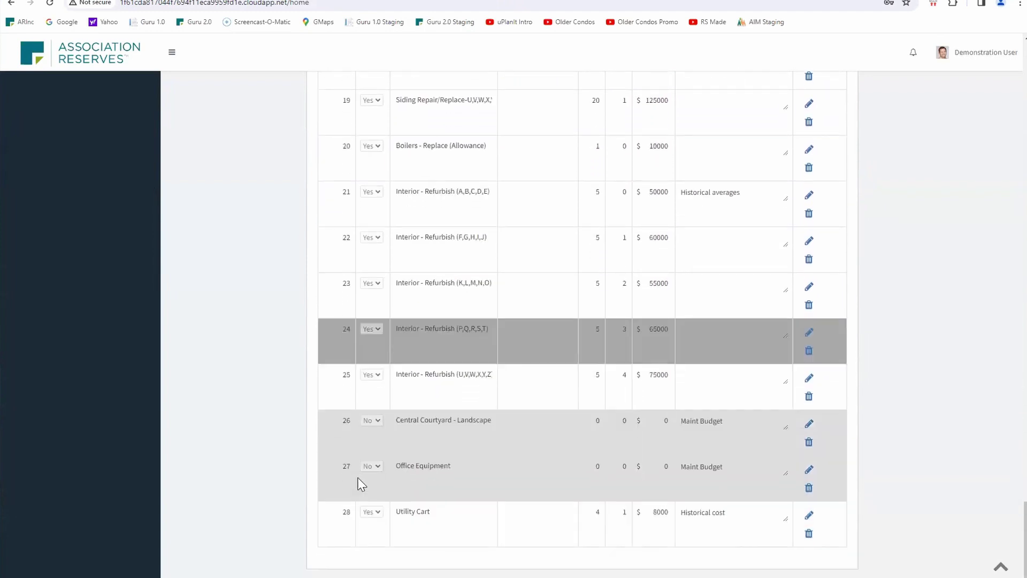
scroll(621, 305, up, 20)
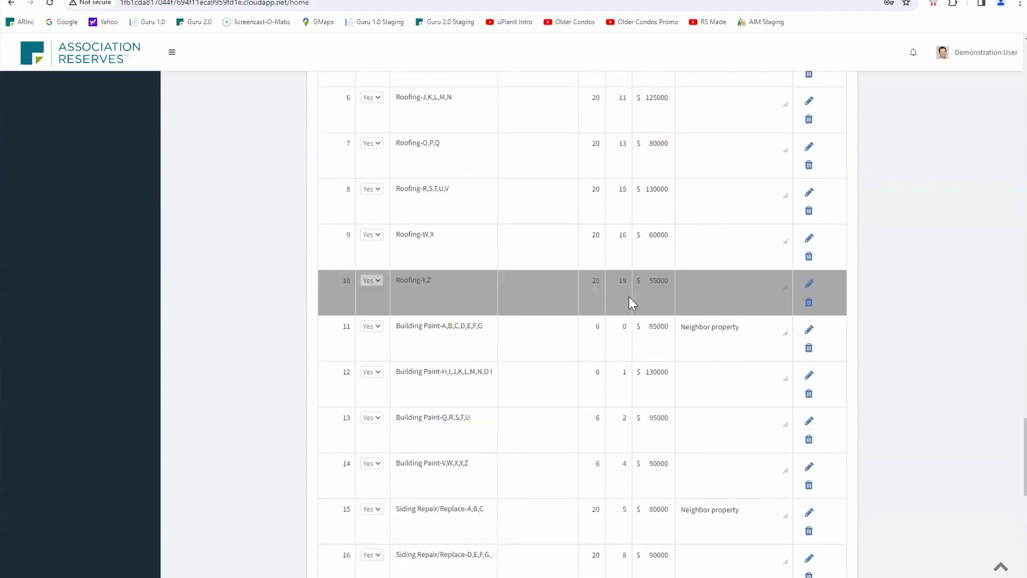
scroll(624, 304, up, 4)
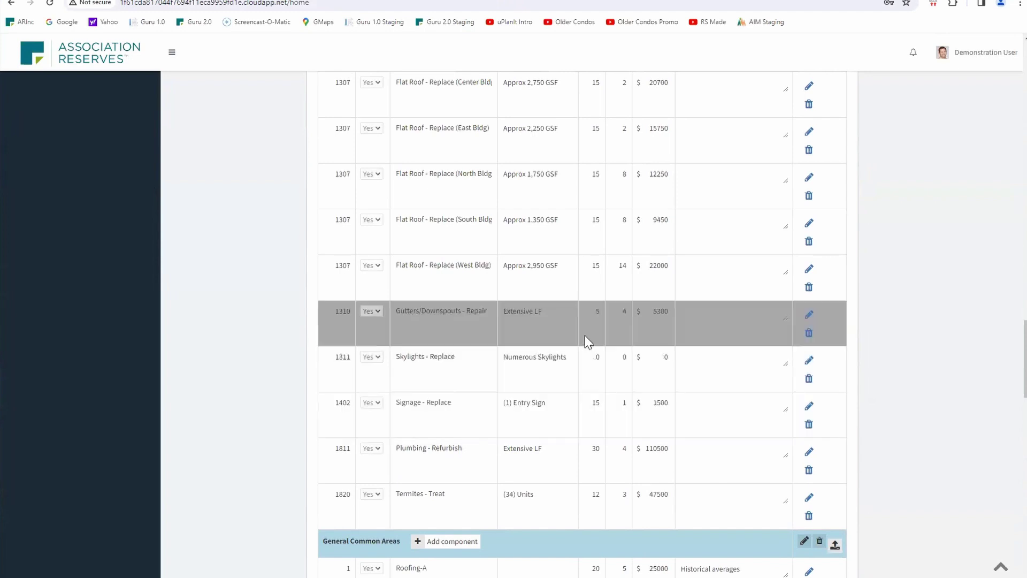
scroll(589, 338, down, 6)
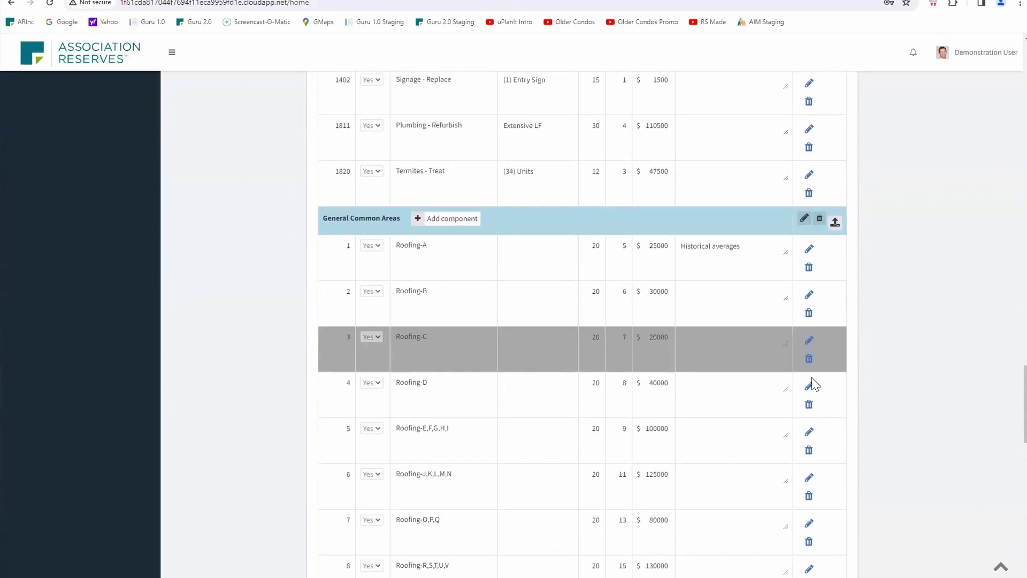
Delete the imported Roofing-D component, then set Roofing-C's Funded status to No and save it
click(809, 404)
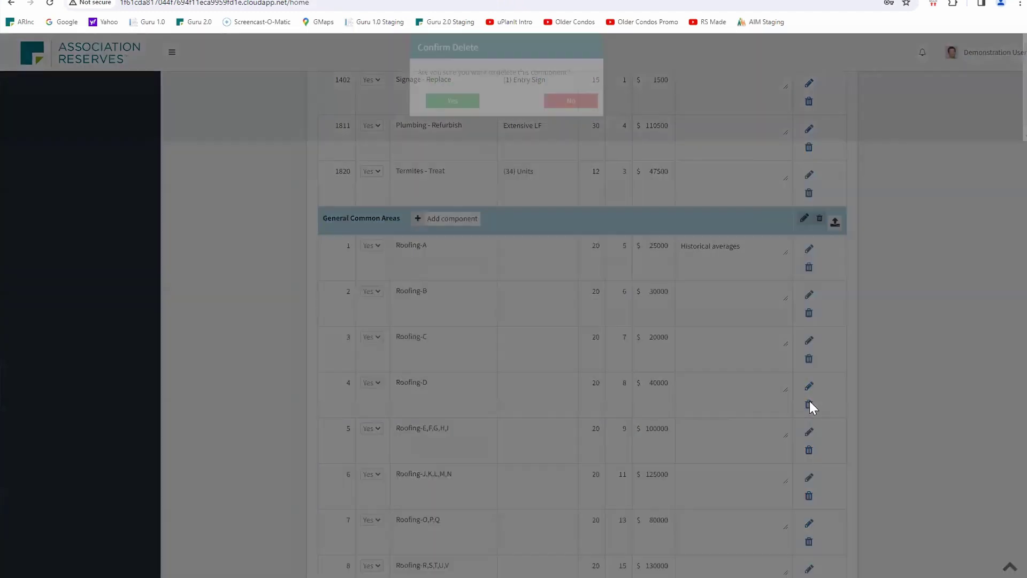
click(452, 118)
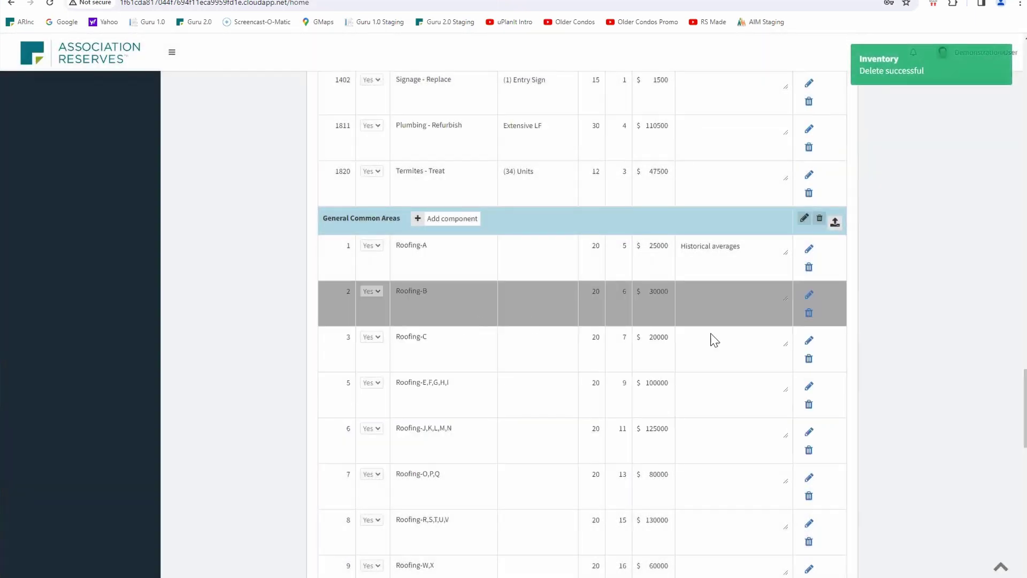
click(809, 342)
click(378, 336)
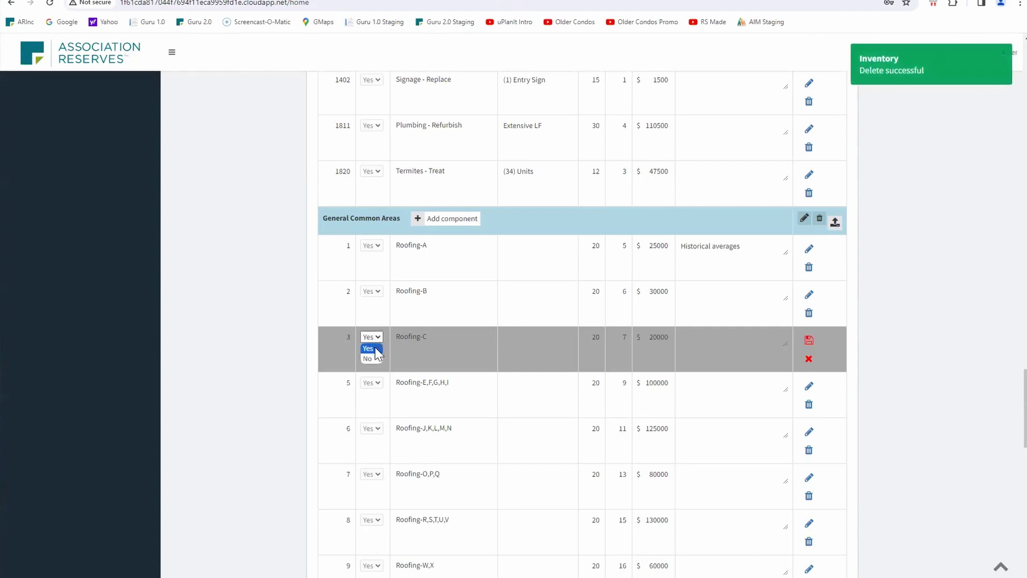
click(375, 358)
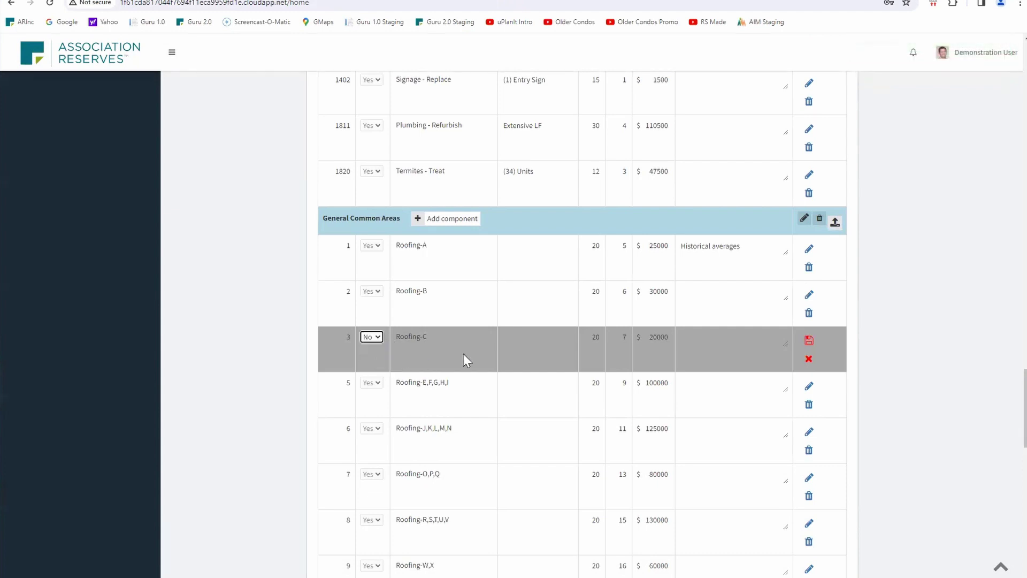
click(809, 340)
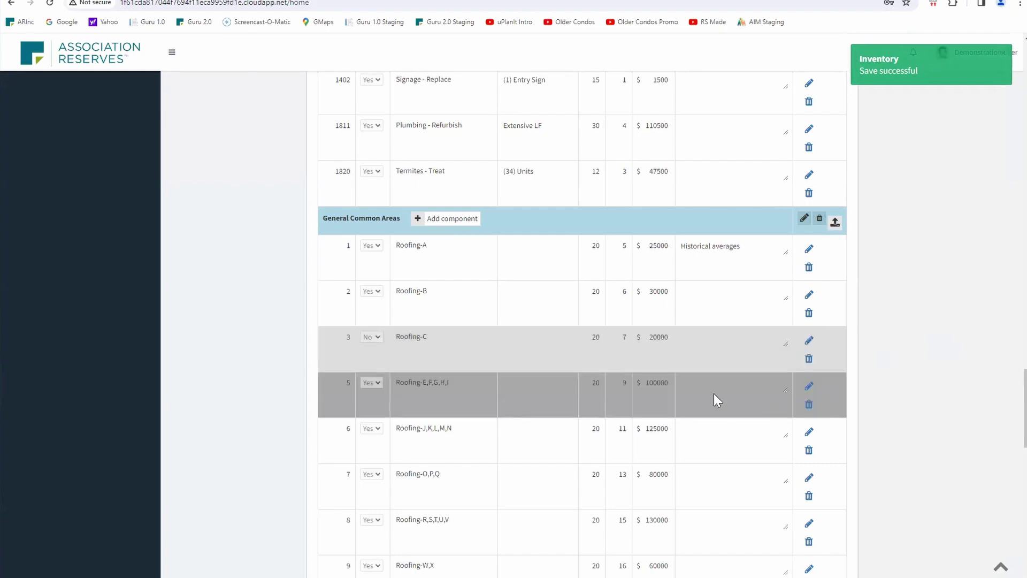
Set the starting balance to 592,755.00 in the property's control panel settings and save the change
scroll(569, 409, down, 4)
scroll(570, 410, up, 15)
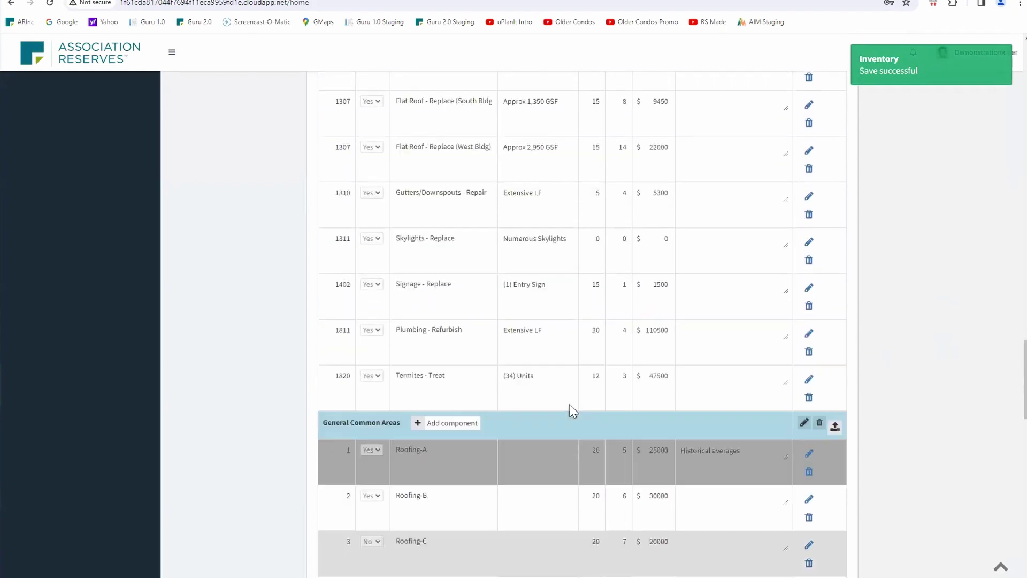
scroll(569, 300, up, 10)
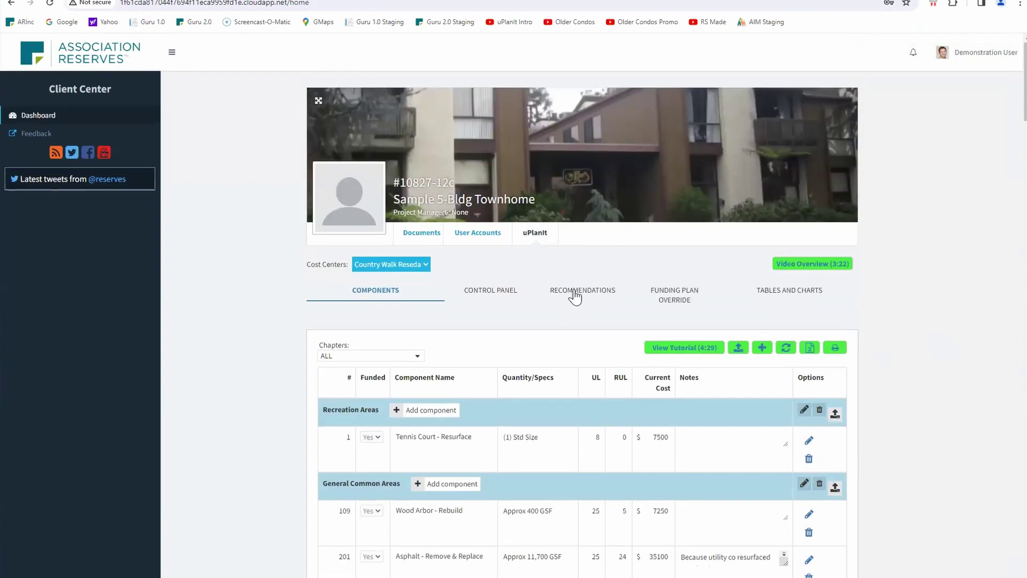
click(491, 299)
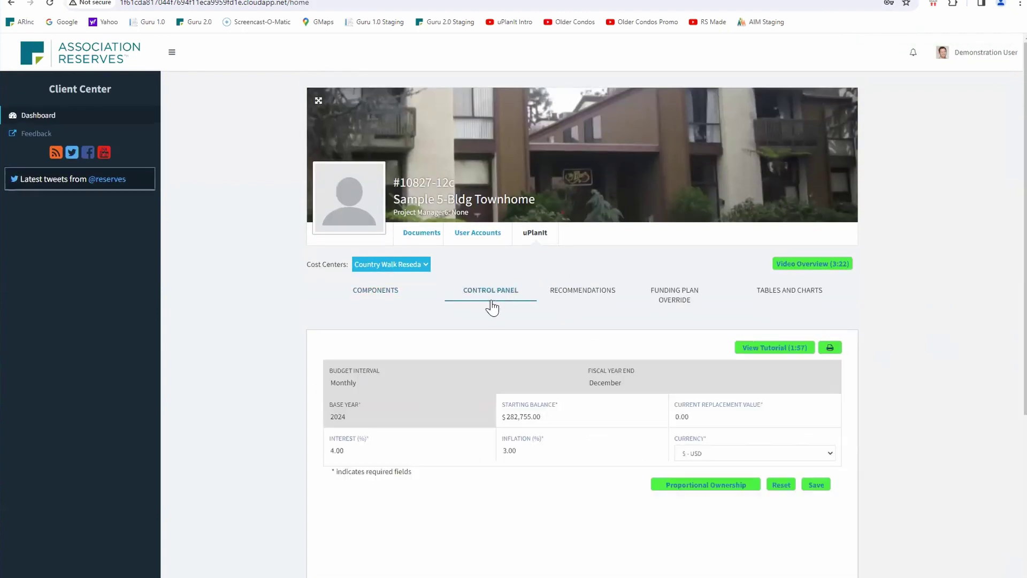
click(514, 416)
text(59)
click(809, 487)
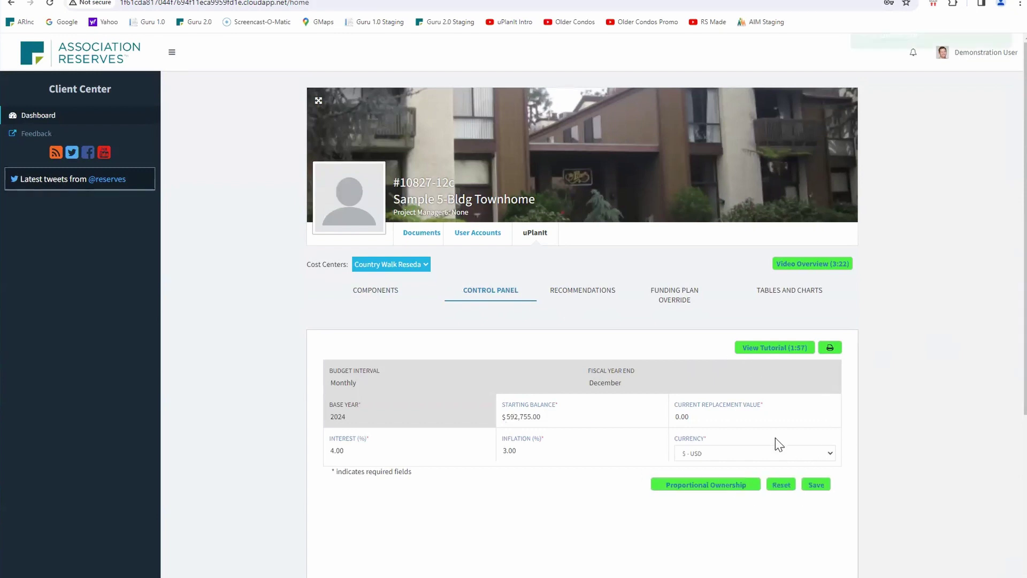
Calculate the recommended reserve funding plan for the townhome property with the Full Solver
click(598, 295)
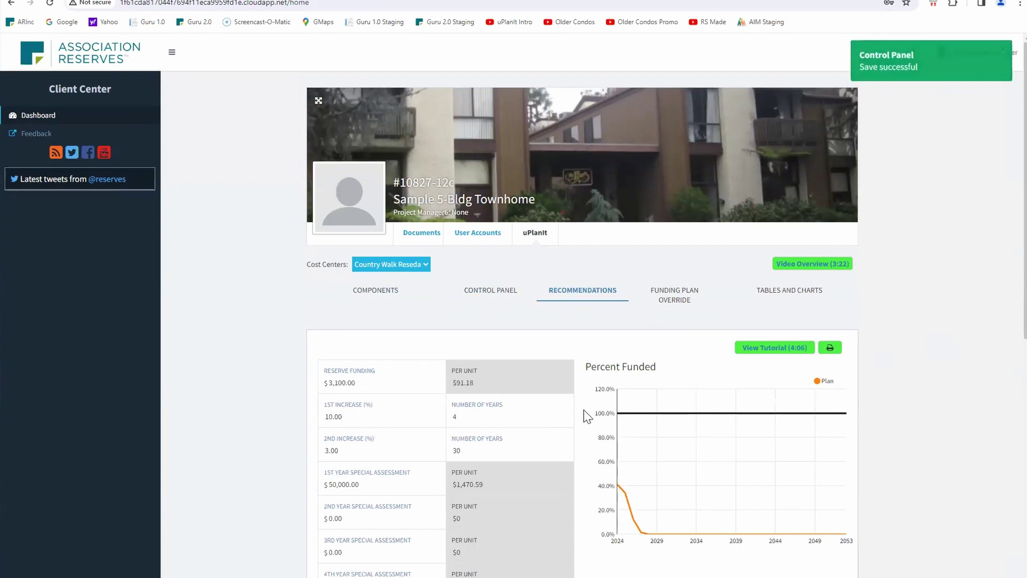
scroll(584, 414, down, 4)
click(436, 455)
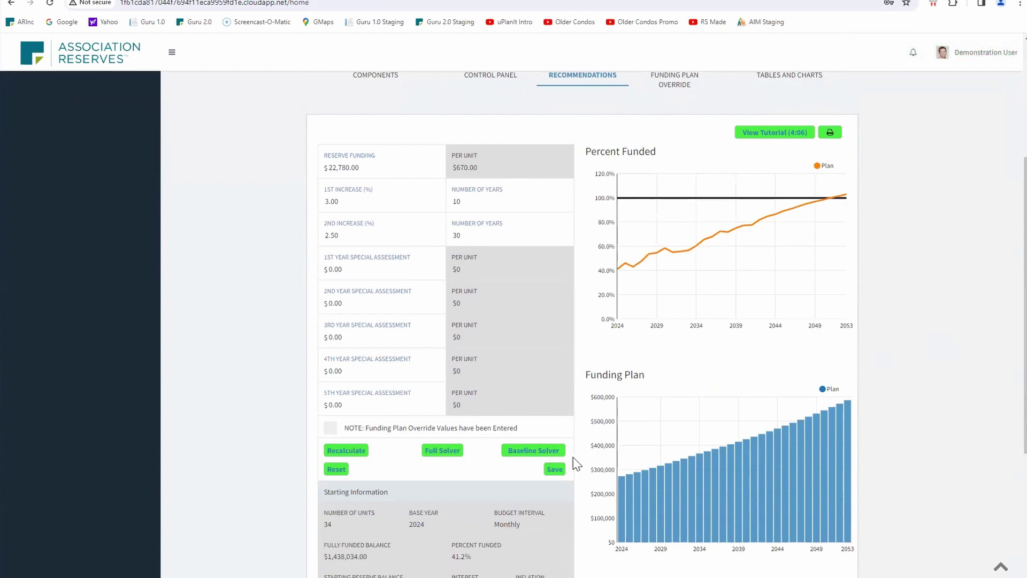
Recalculate the funding plan with the Baseline Solver and review the percent funded, funding plan and annual expense charts
click(530, 452)
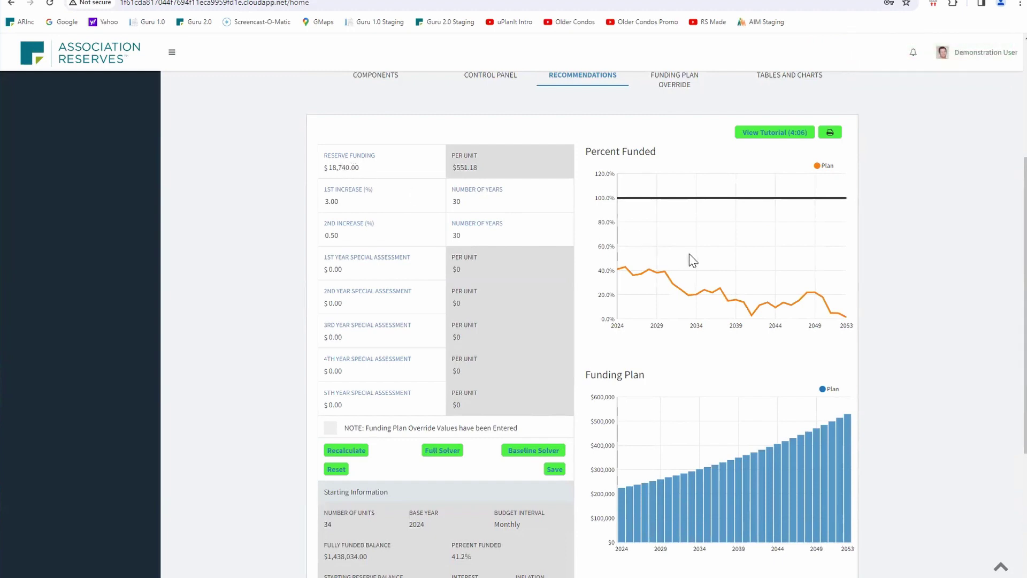
scroll(687, 367, down, 5)
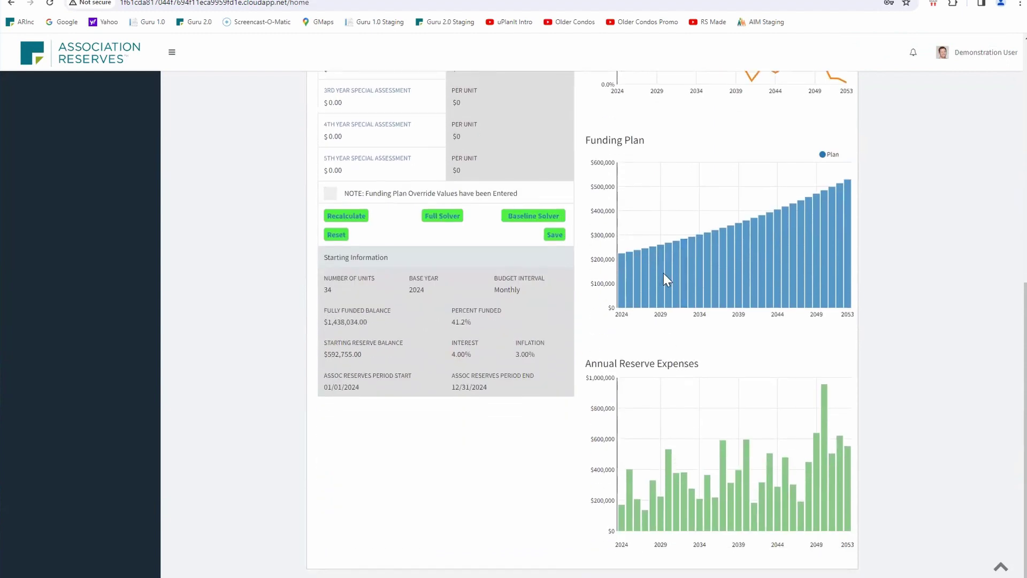
scroll(666, 274, up, 10)
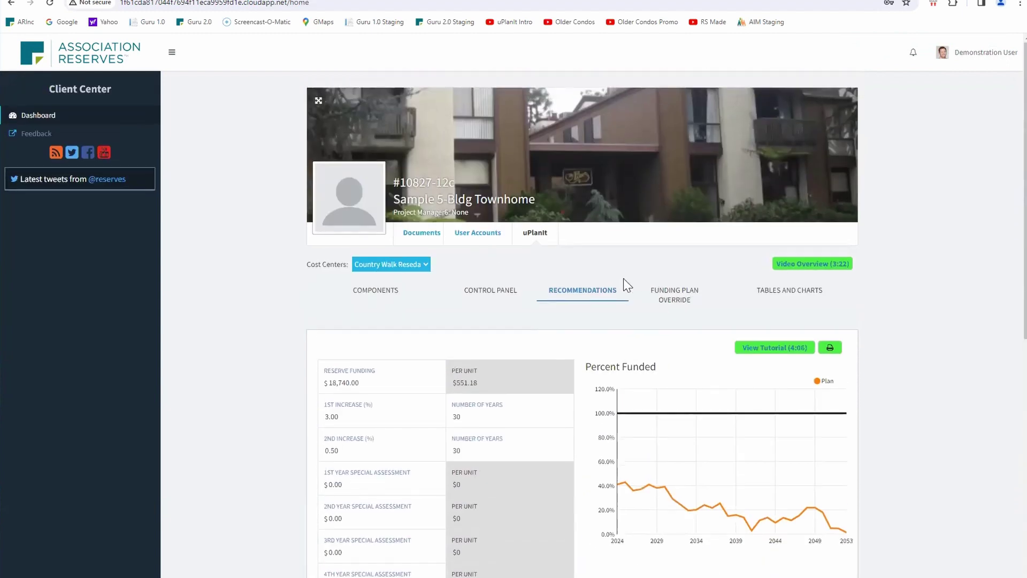
Reset the townhome's funding recommendations to their original data and confirm the reset
scroll(557, 339, down, 8)
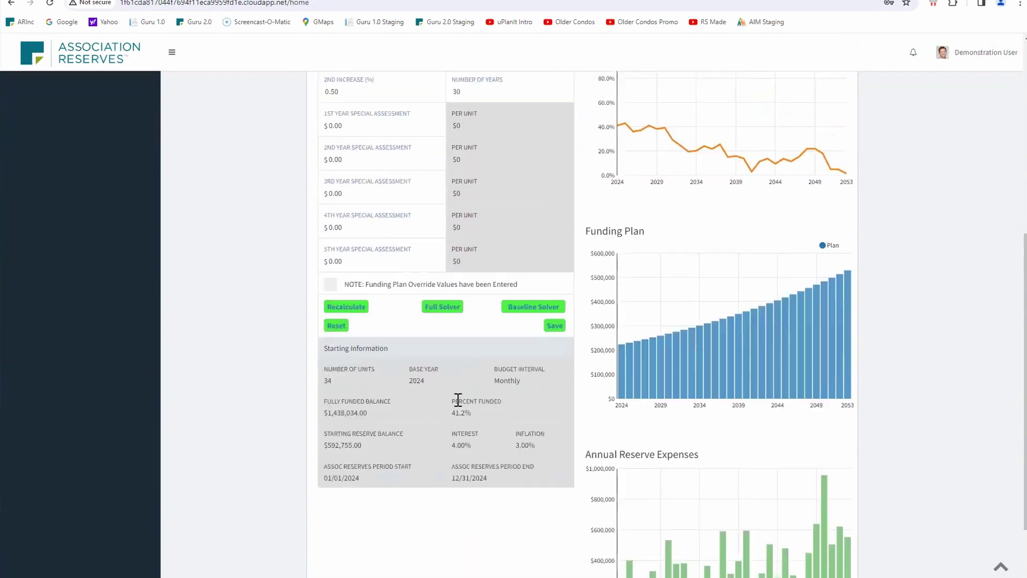
click(337, 308)
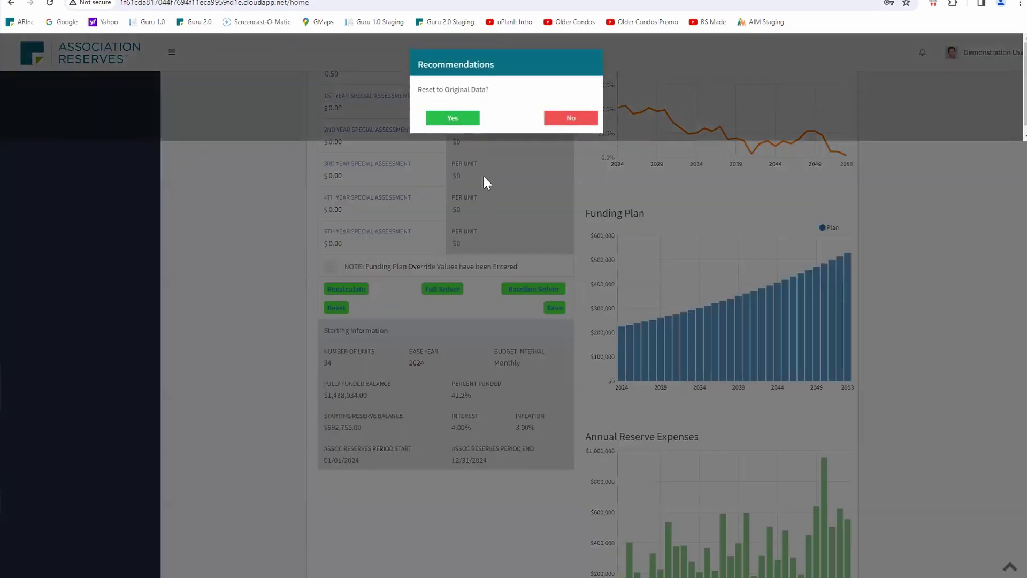
click(452, 118)
Reset the townhome's control panel settings to their original data and confirm the reset
scroll(529, 226, up, 8)
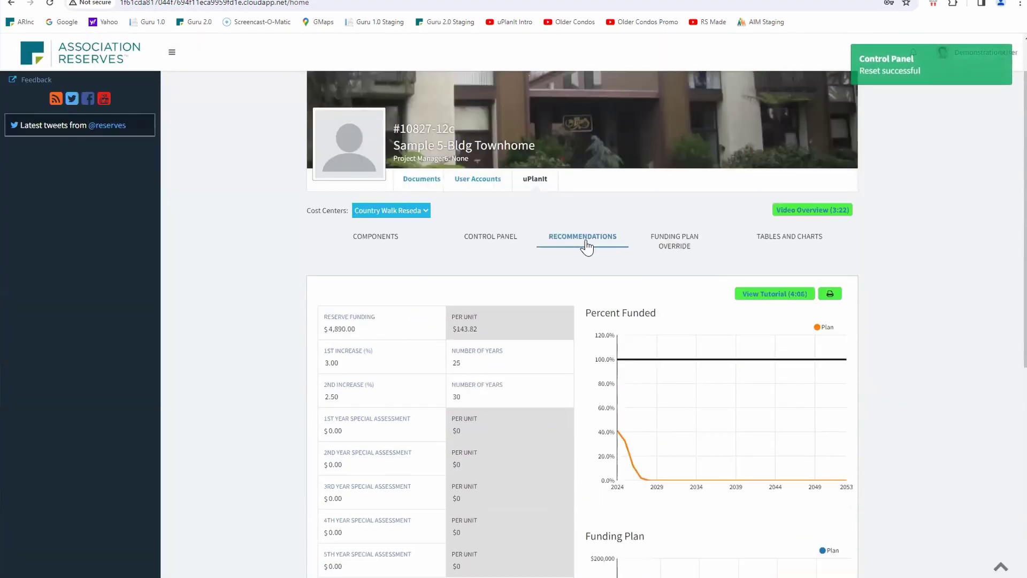
click(506, 292)
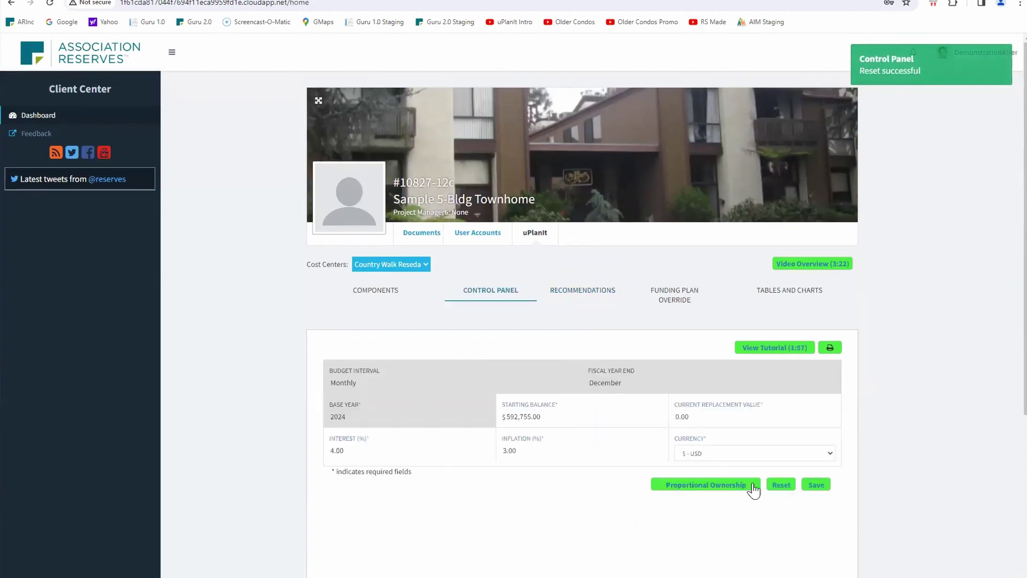
click(781, 485)
click(456, 118)
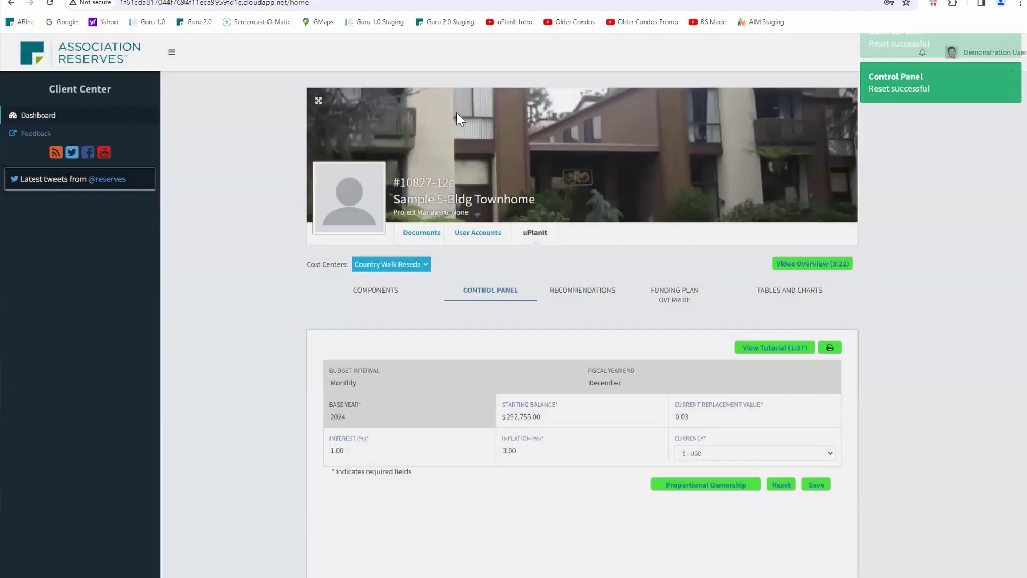
Reset the townhome's component list to its original data and reopen the recommendations to check the percent funded chart
click(381, 291)
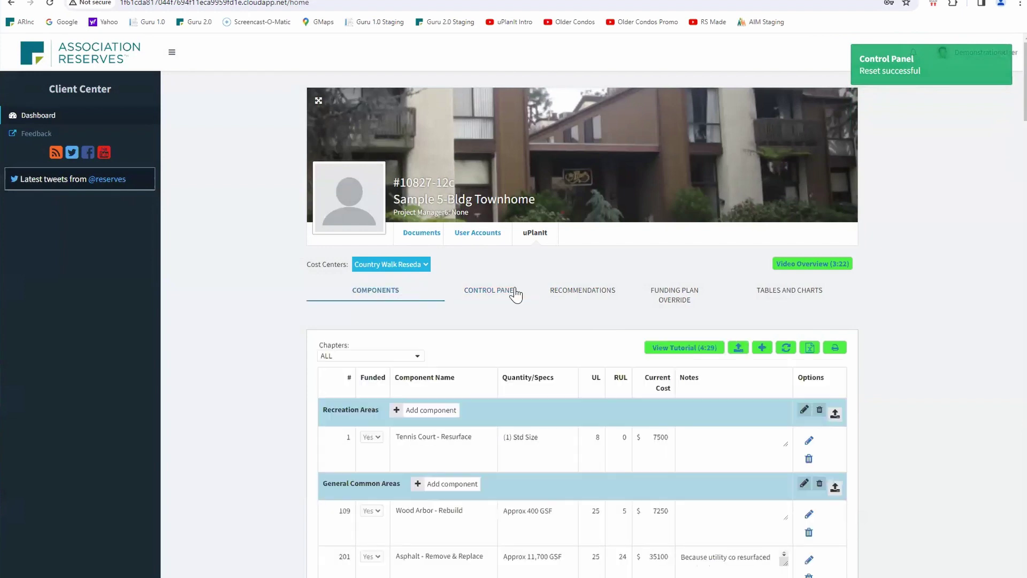
click(786, 347)
click(450, 118)
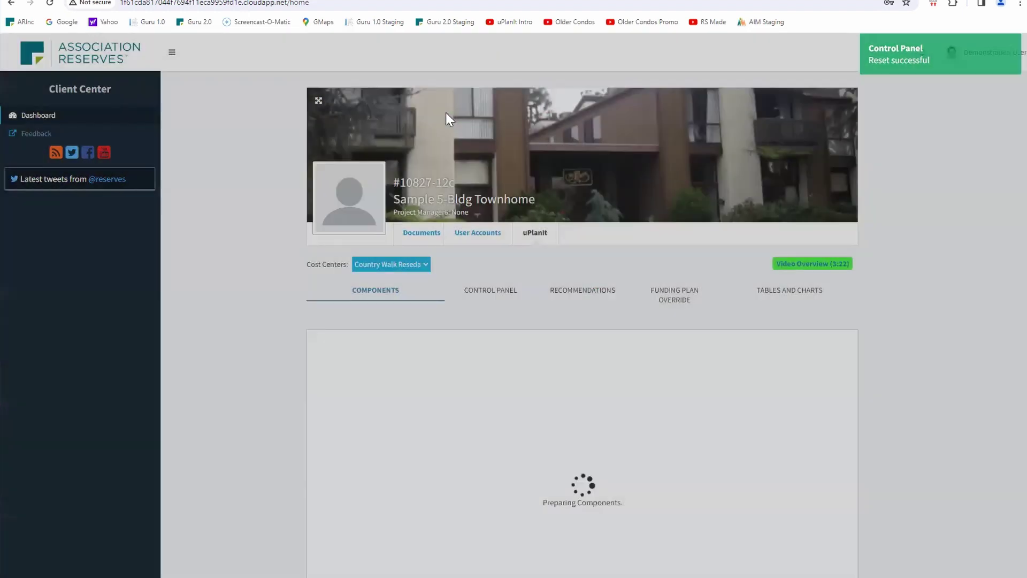
scroll(722, 204, down, 3)
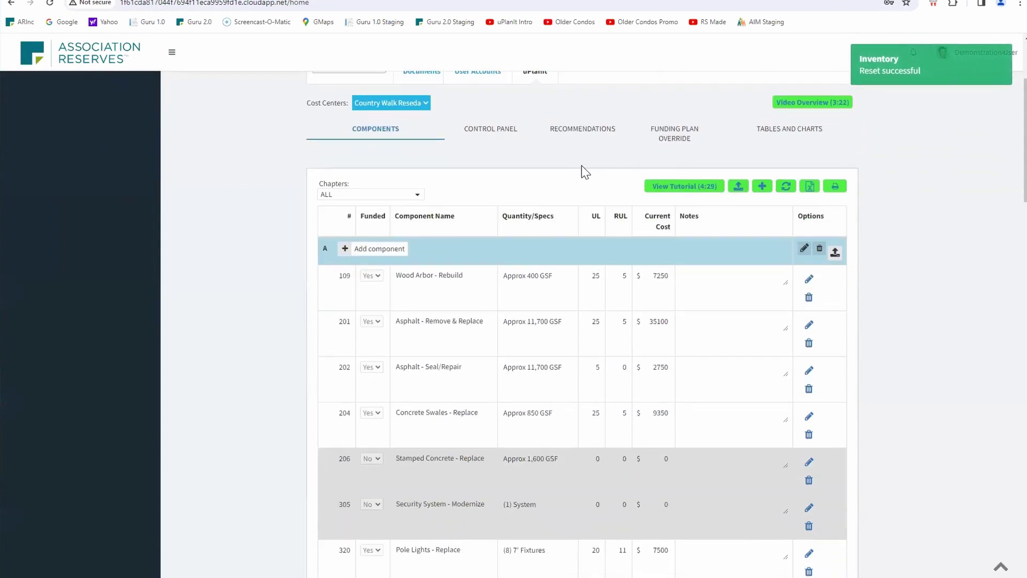
click(585, 139)
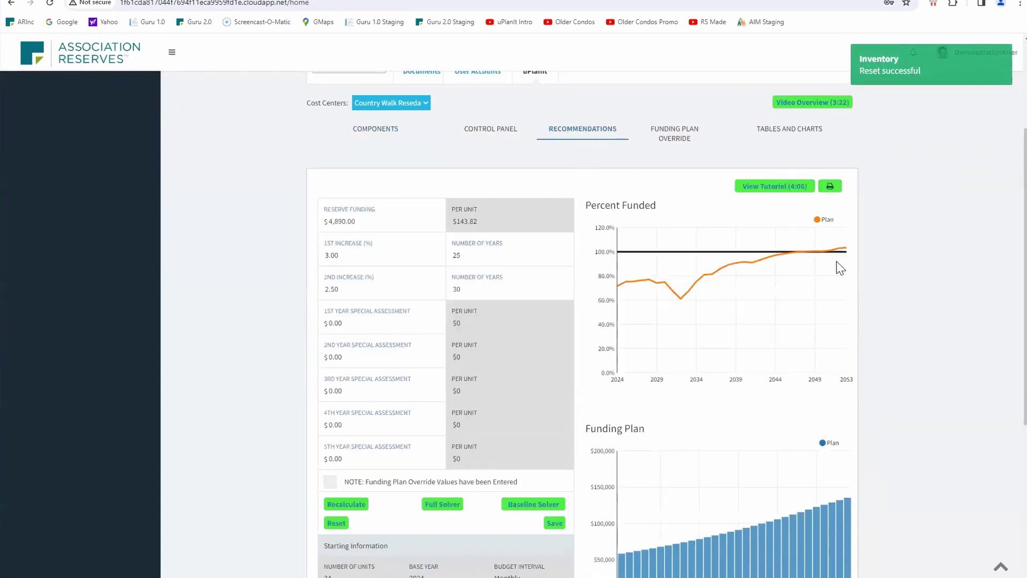